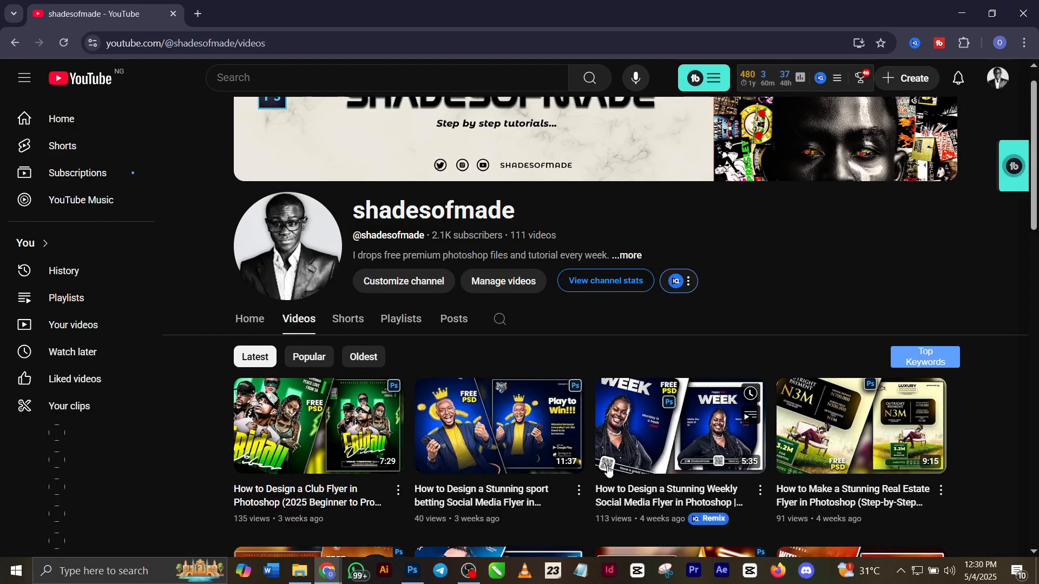
Switch to Photoshop and examine the finished flyer in baddies.psd and the New Document settings, leaving the blank Untitled-1 canvas as it is.
{"action": "left_click", "coordinate": [413, 571]}
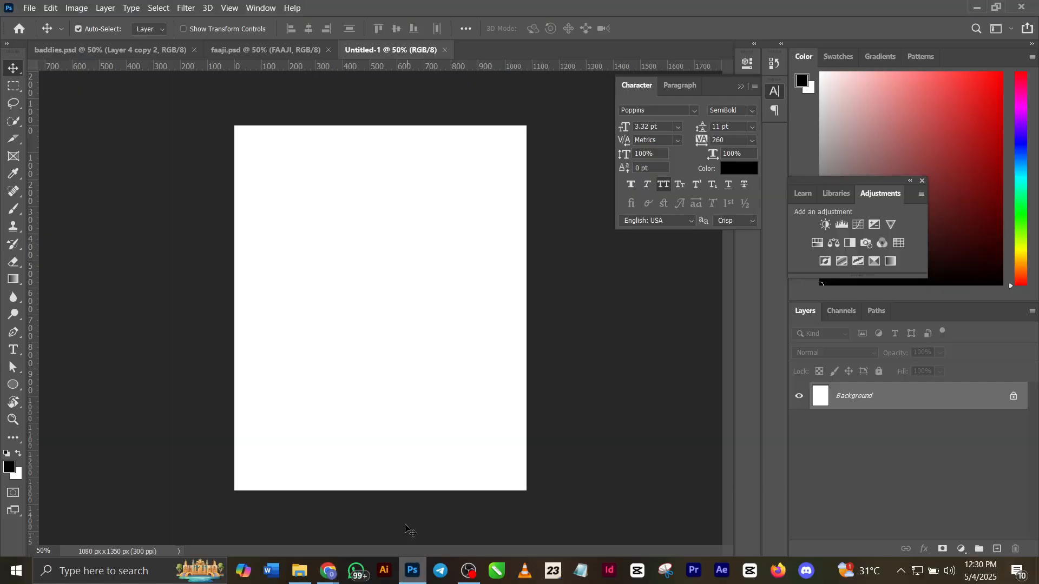
{"action": "left_click", "coordinate": [167, 56]}
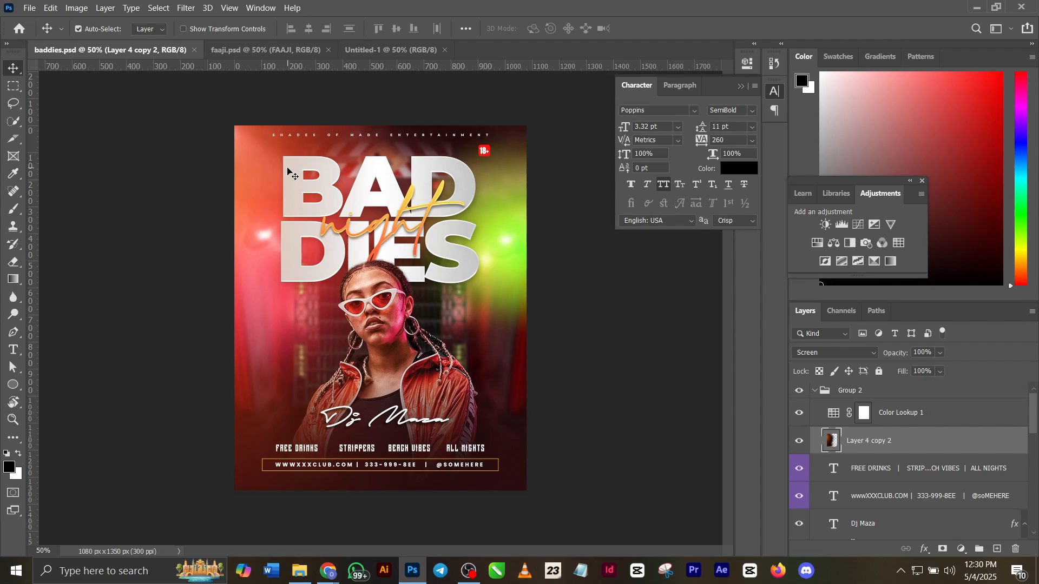
{"action": "left_click", "coordinate": [380, 51]}
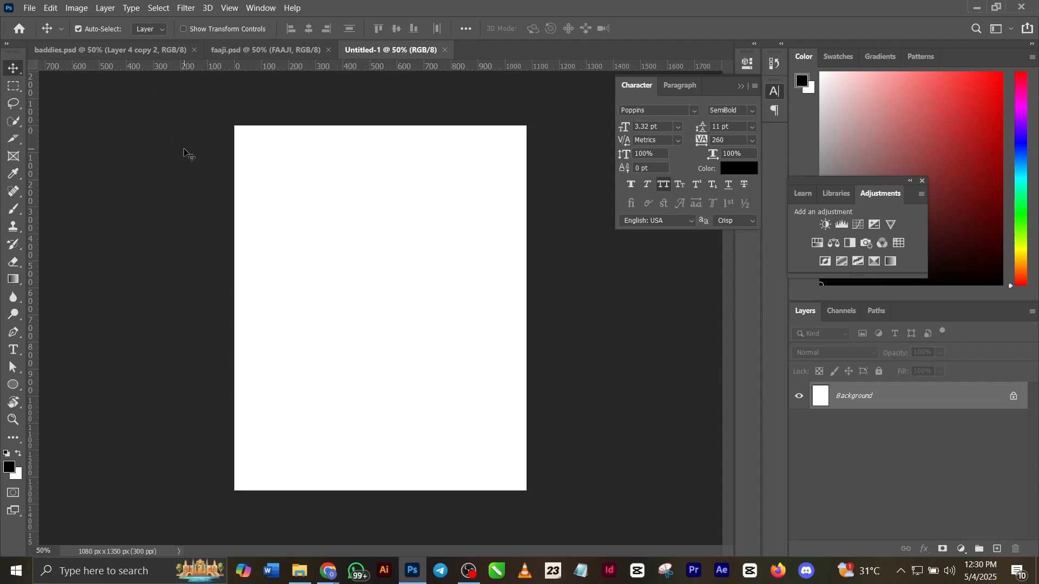
{"action": "key", "text": "ctrl+n"}
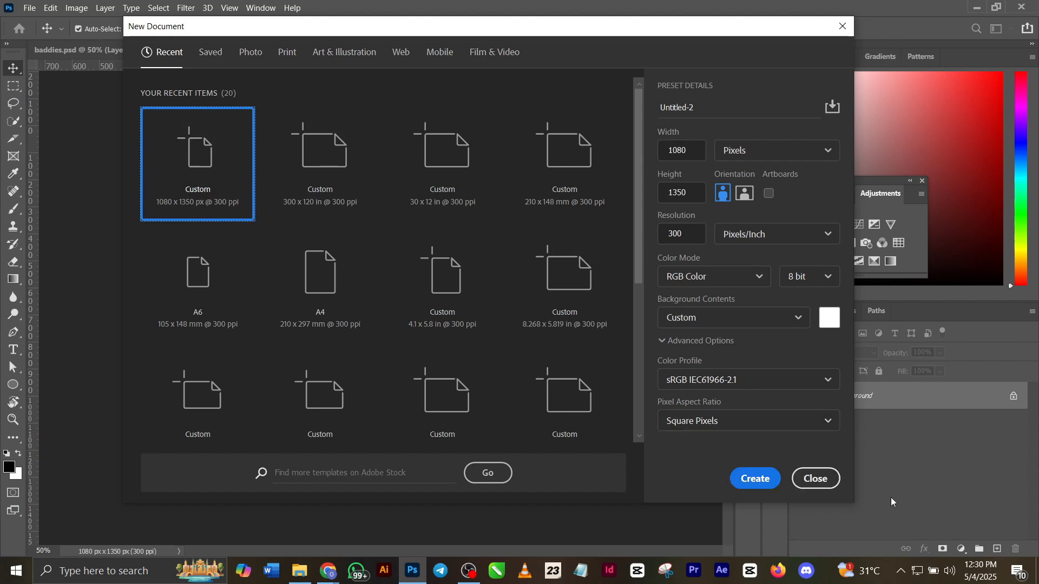
{"action": "left_click", "coordinate": [807, 480]}
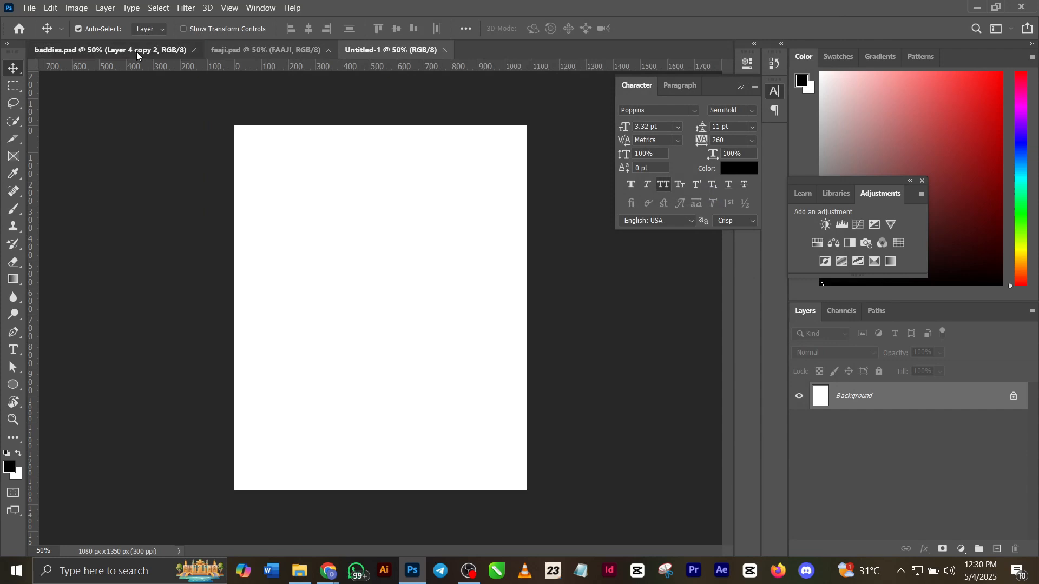
Copy the blurred MAIS UM background layer from baddies.psd into Untitled-1 and nudge it slightly upward.
{"action": "left_click", "coordinate": [109, 50]}
{"action": "scroll", "coordinate": [903, 454], "scroll_direction": "down", "scroll_amount": 4}
{"action": "scroll", "coordinate": [900, 444], "scroll_direction": "down", "scroll_amount": 5}
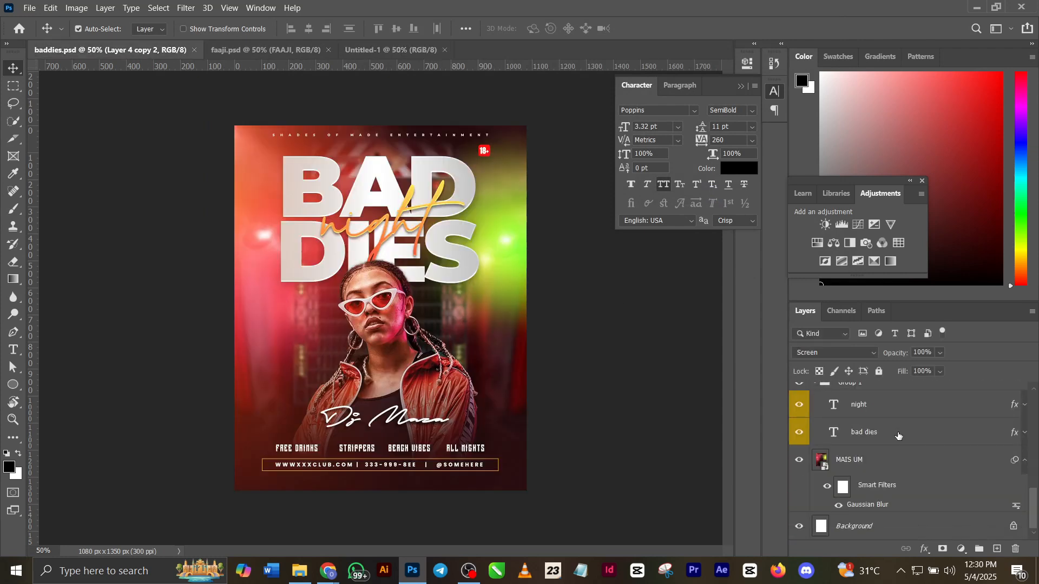
{"action": "left_click", "coordinate": [904, 470]}
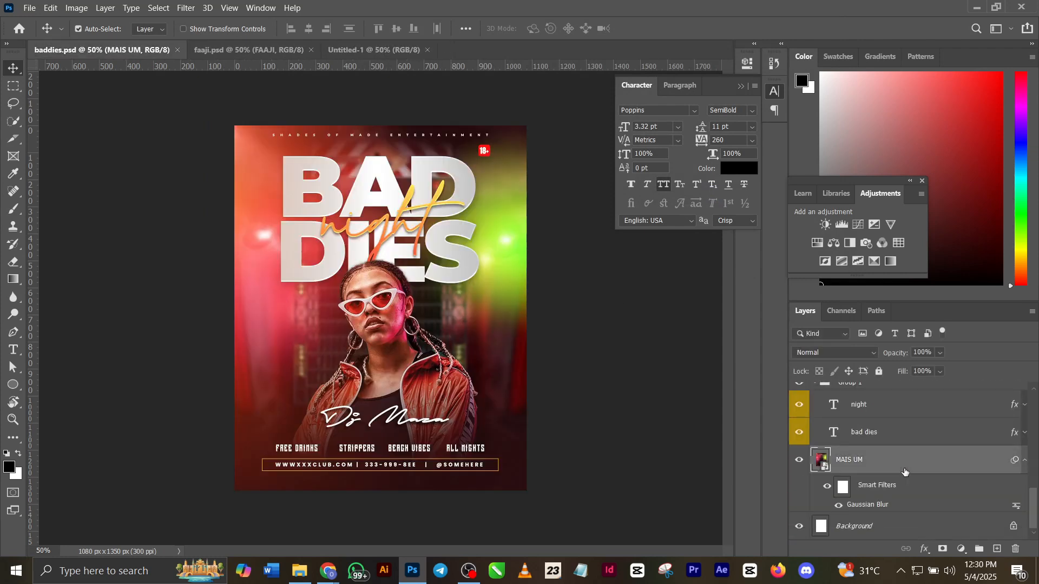
{"action": "key", "text": "ctrl"}
{"action": "left_click", "coordinate": [367, 45]}
{"action": "key", "text": "ctrl+v"}
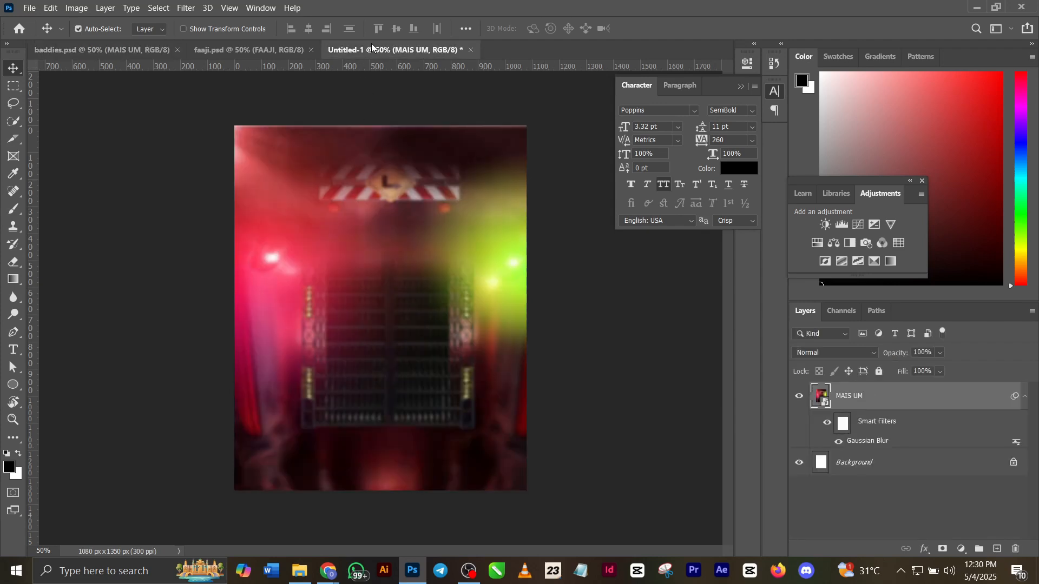
{"action": "left_click_drag", "start_coordinate": [349, 323], "coordinate": [351, 318]}
Copy Group 1 with the title text from baddies.psd into Untitled-1 and move it up, horizontally centred, to the upper part of the flyer.
{"action": "left_click", "coordinate": [157, 50]}
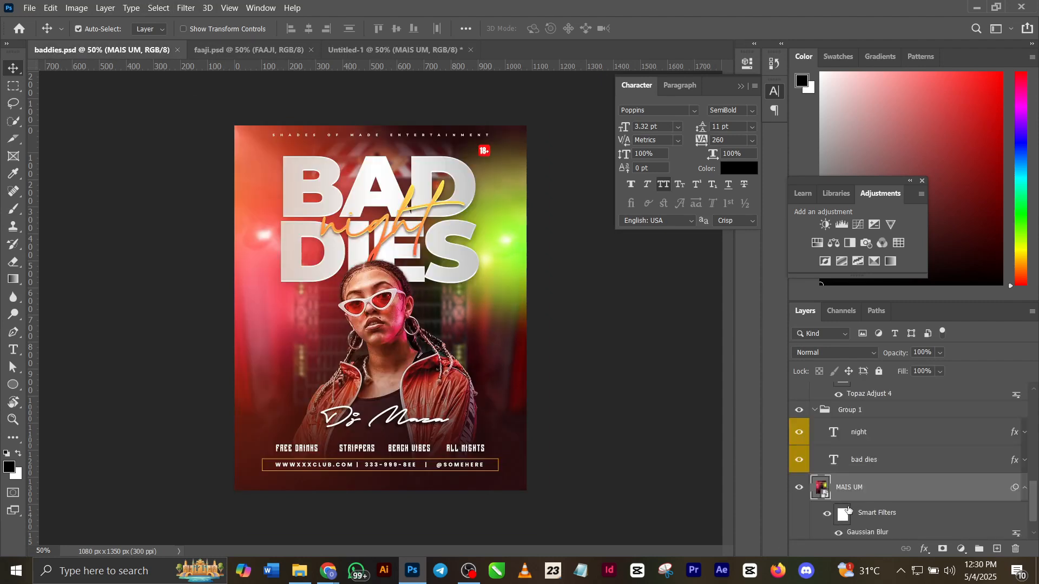
{"action": "left_click", "coordinate": [853, 415]}
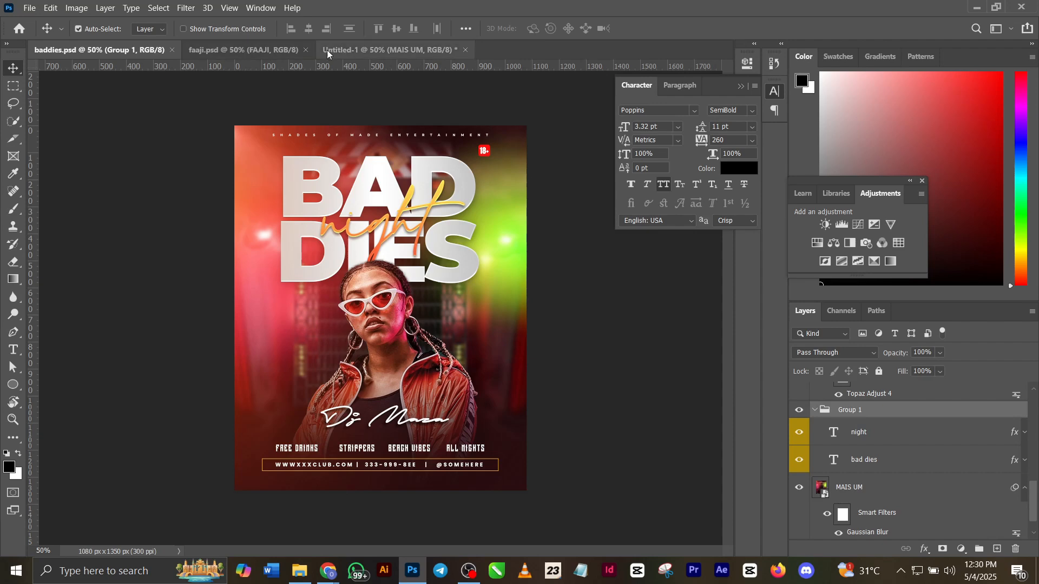
{"action": "left_click", "coordinate": [346, 50]}
{"action": "left_click_drag", "start_coordinate": [347, 49], "coordinate": [347, 50]}
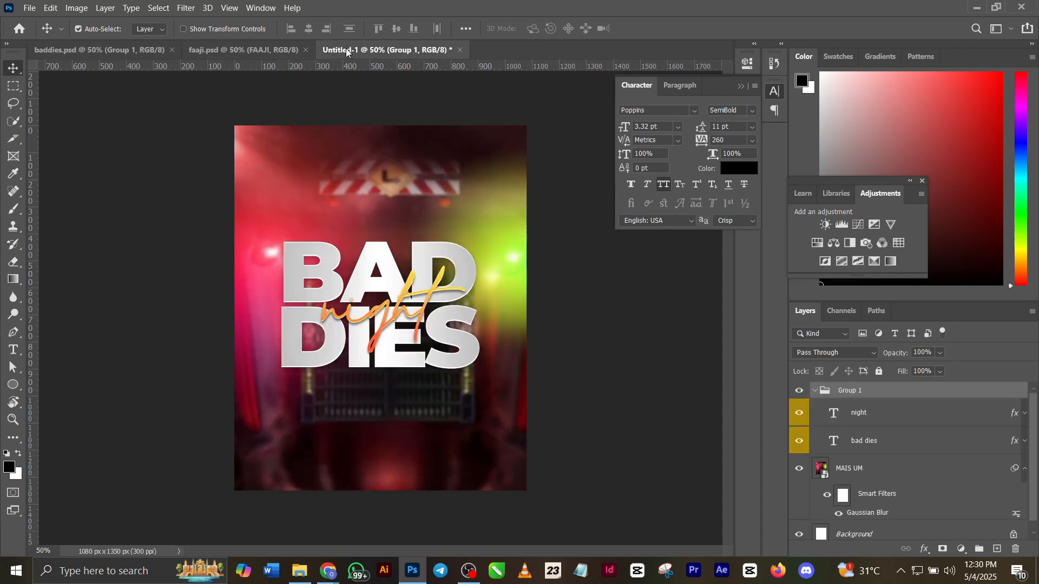
{"action": "key", "text": "ctrl+t"}
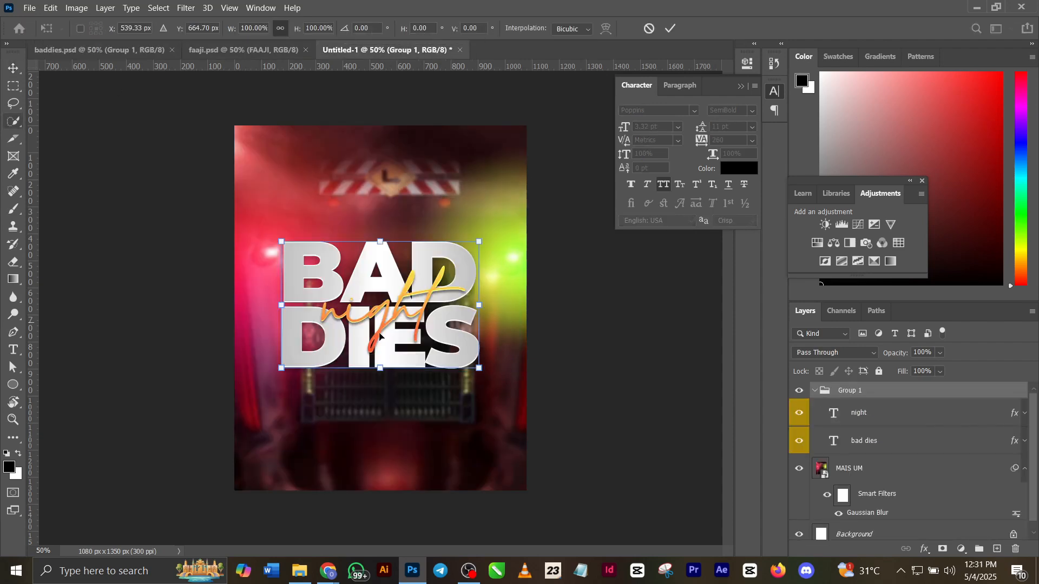
{"action": "left_click_drag", "start_coordinate": [408, 295], "coordinate": [409, 203]}
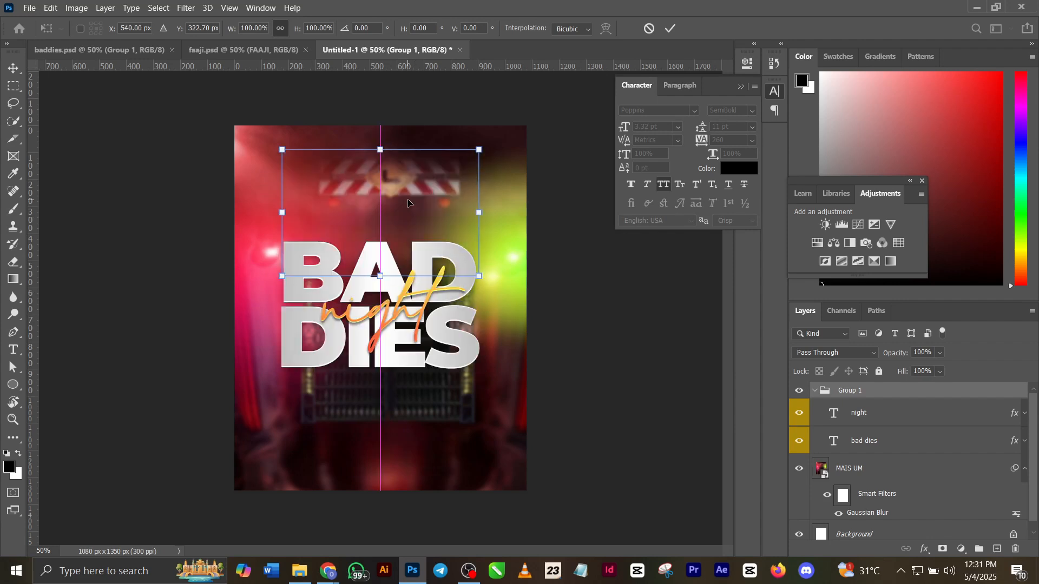
{"action": "left_click", "coordinate": [671, 28]}
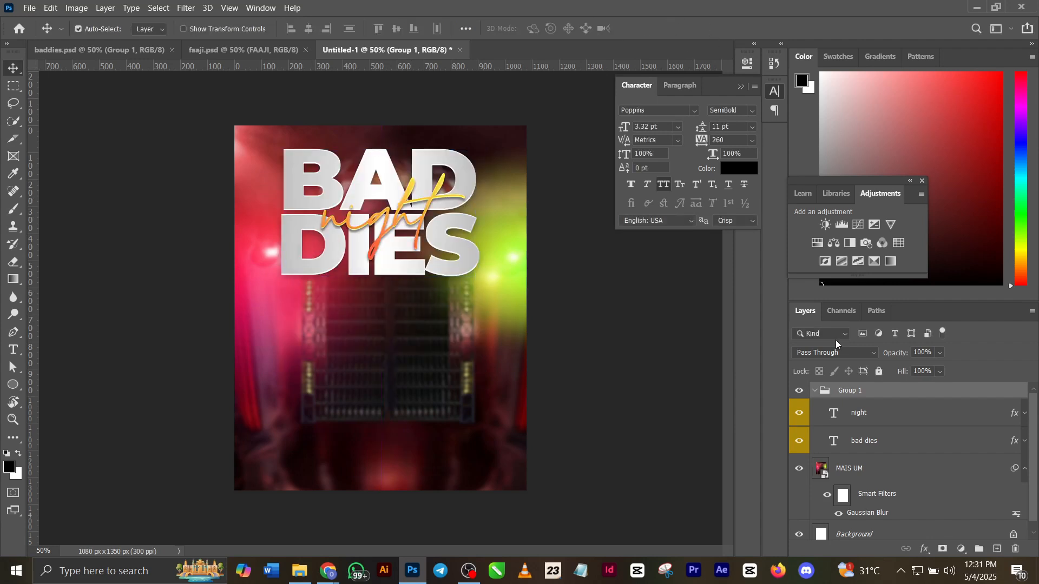
Check the font and size of the "night" text without changing it, and return to the Move tool.
{"action": "double_click", "coordinate": [839, 414]}
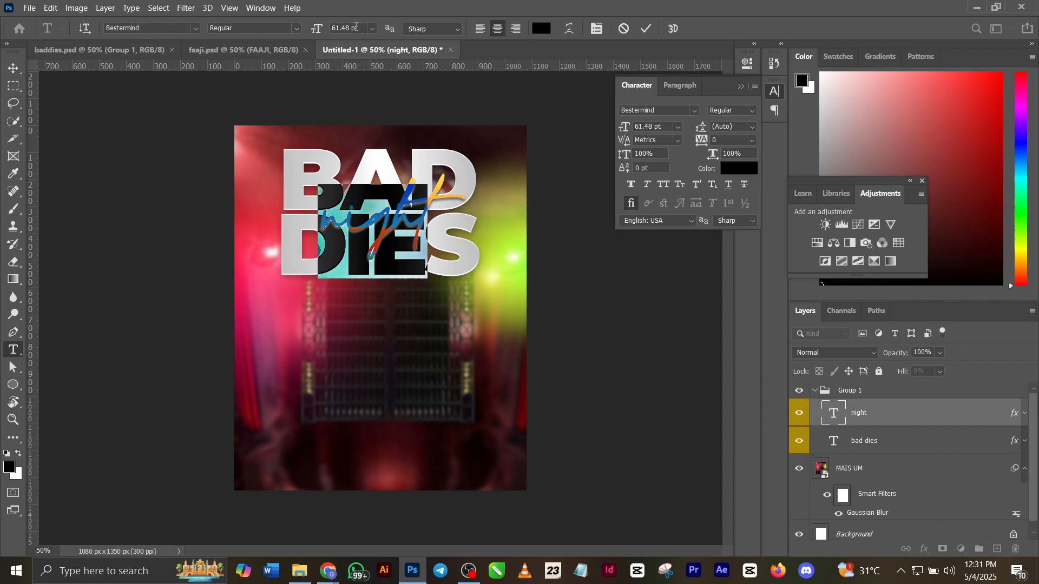
{"action": "left_click", "coordinate": [646, 28]}
{"action": "key", "text": "v"}
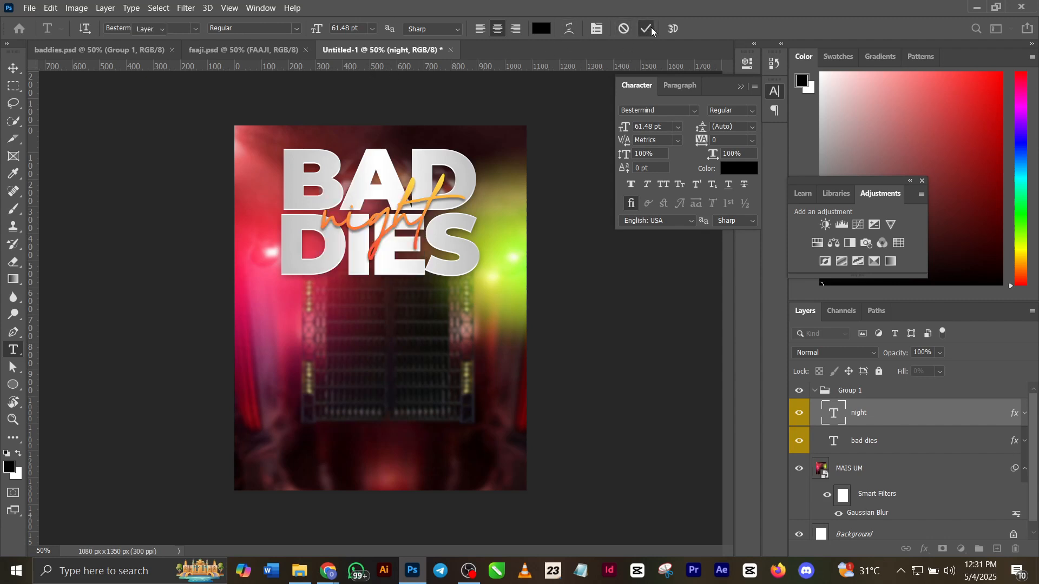
Expand the effects of the "night" layer and review its Blending Options, Bevel & Emboss and Satin settings.
{"action": "left_click", "coordinate": [1025, 412]}
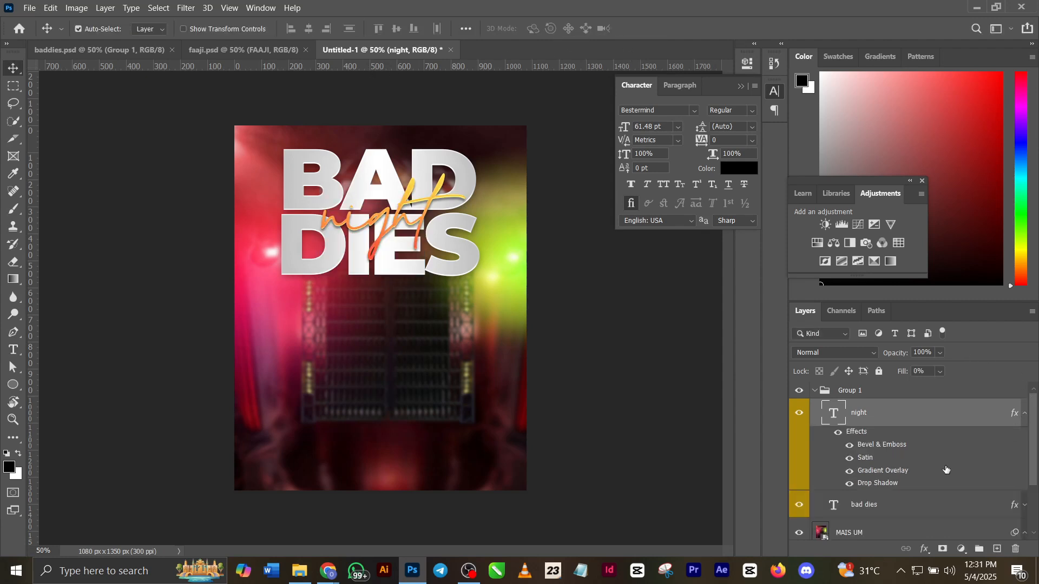
{"action": "double_click", "coordinate": [860, 436]}
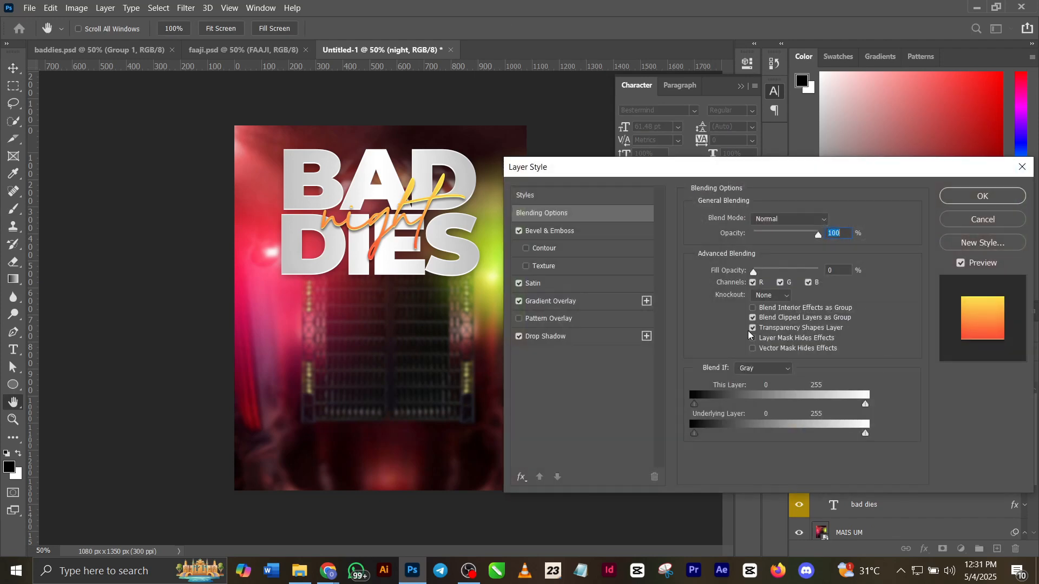
{"action": "left_click", "coordinate": [590, 233]}
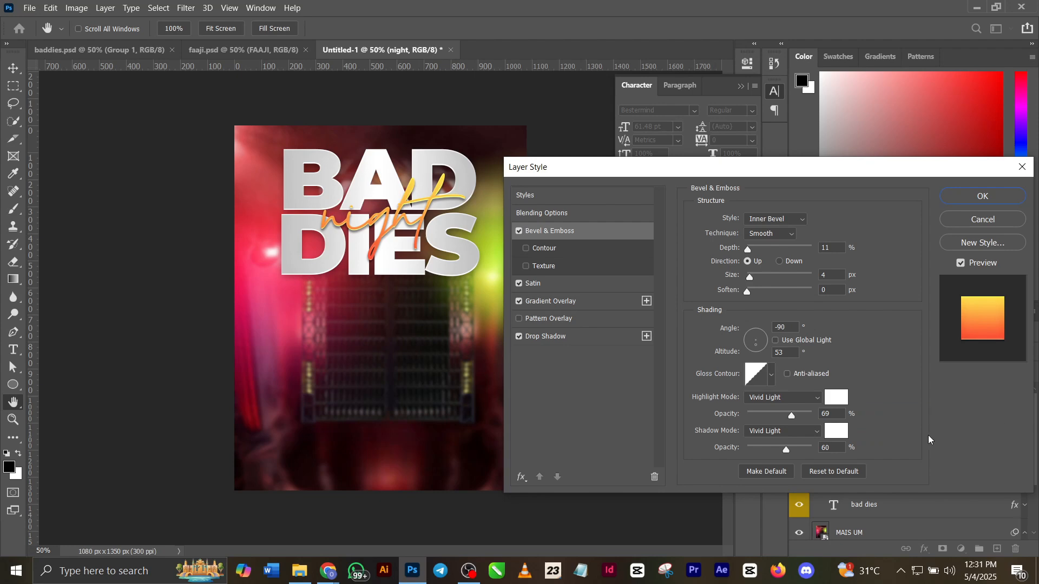
{"action": "left_click", "coordinate": [569, 283]}
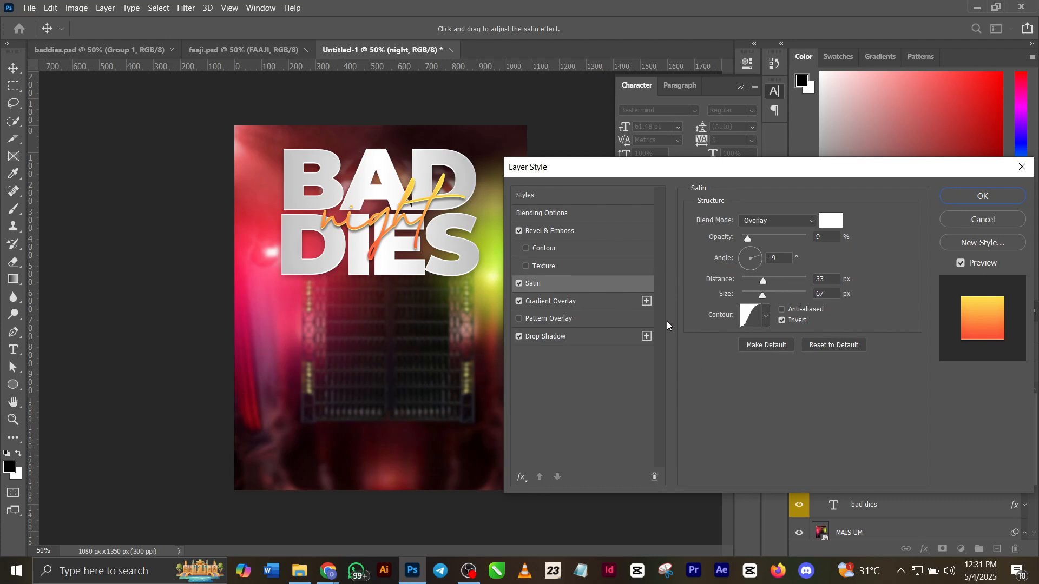
Inspect the Gradient Overlay of the "night" text, including both colour stops, and its Drop Shadow settings, keeping the layer style.
{"action": "left_click", "coordinate": [559, 302]}
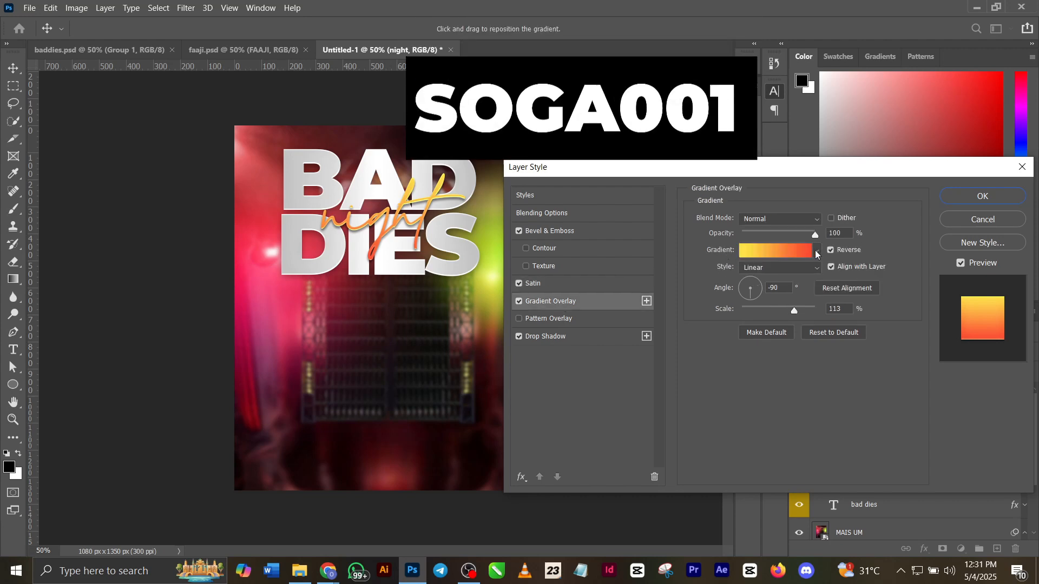
{"action": "left_click", "coordinate": [782, 254]}
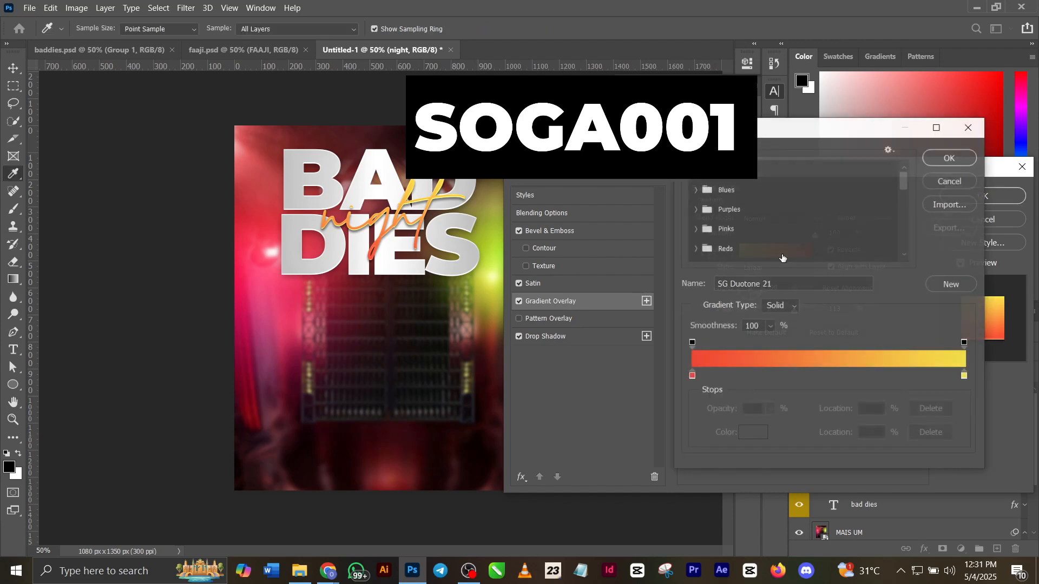
{"action": "double_click", "coordinate": [692, 375]}
{"action": "left_click", "coordinate": [989, 260]}
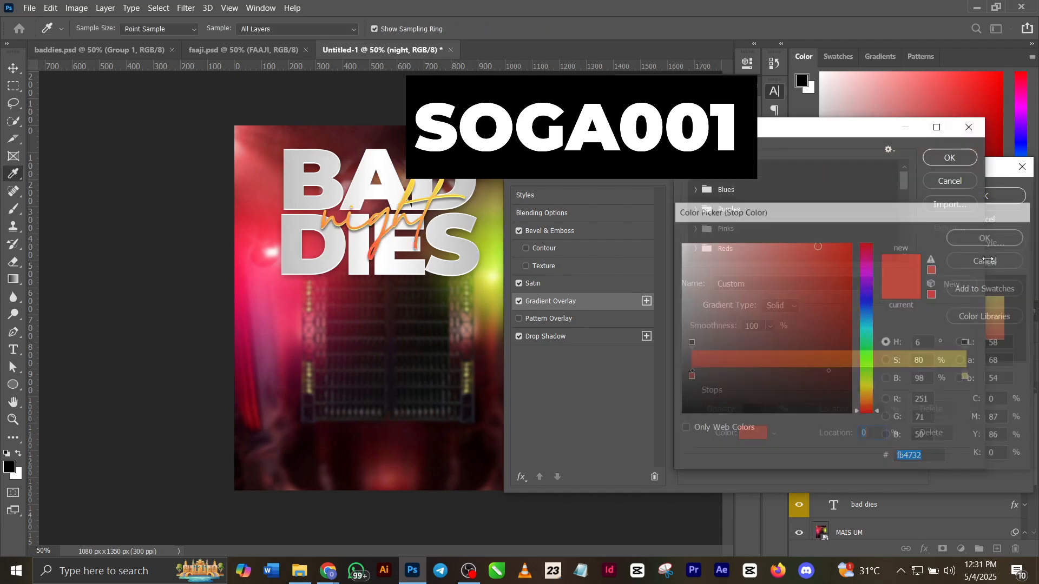
{"action": "left_click", "coordinate": [691, 377]}
{"action": "double_click", "coordinate": [691, 377]}
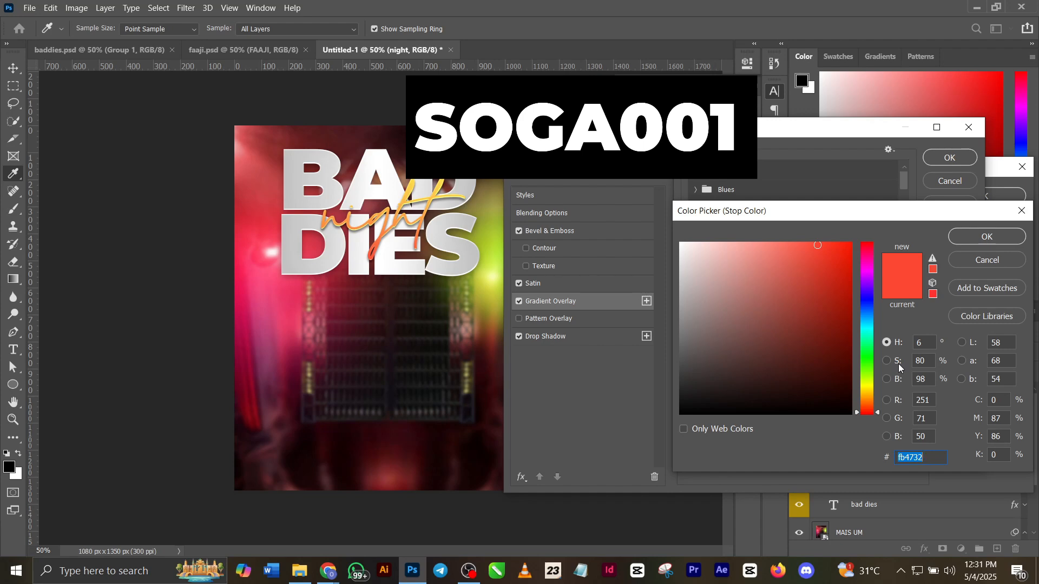
{"action": "left_click", "coordinate": [979, 242]}
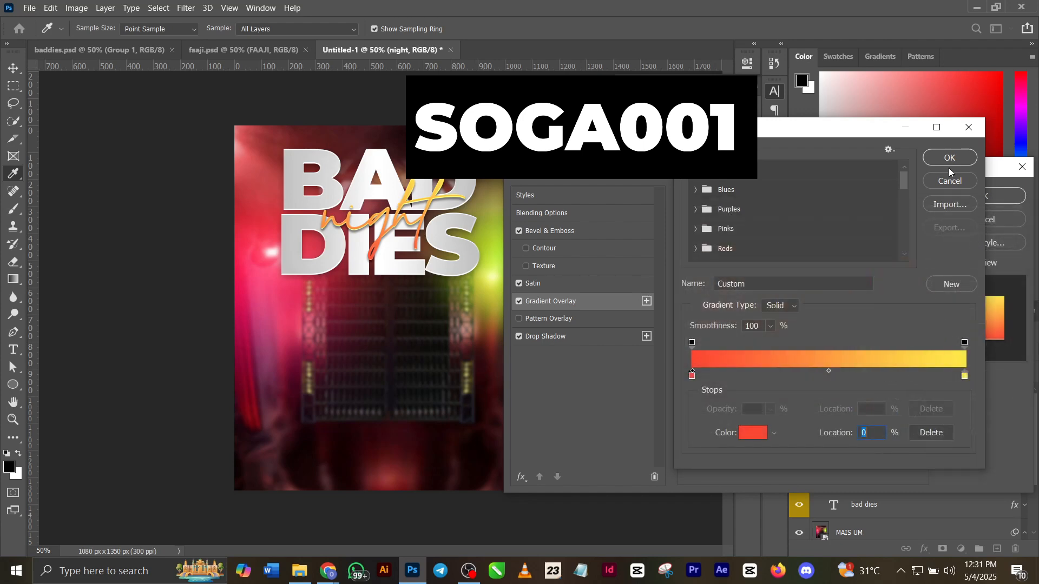
{"action": "double_click", "coordinate": [964, 376]}
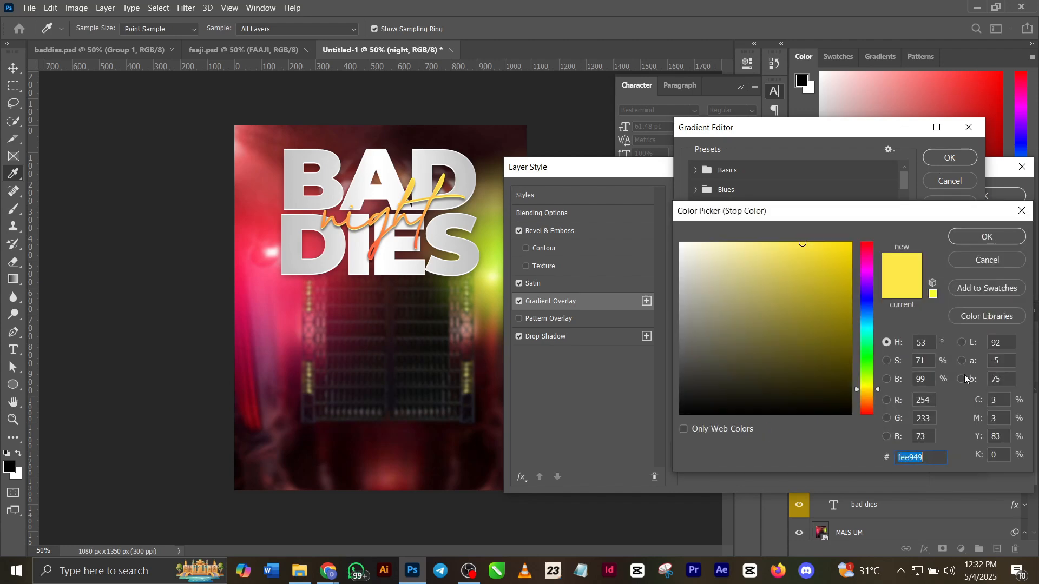
{"action": "left_click", "coordinate": [961, 238]}
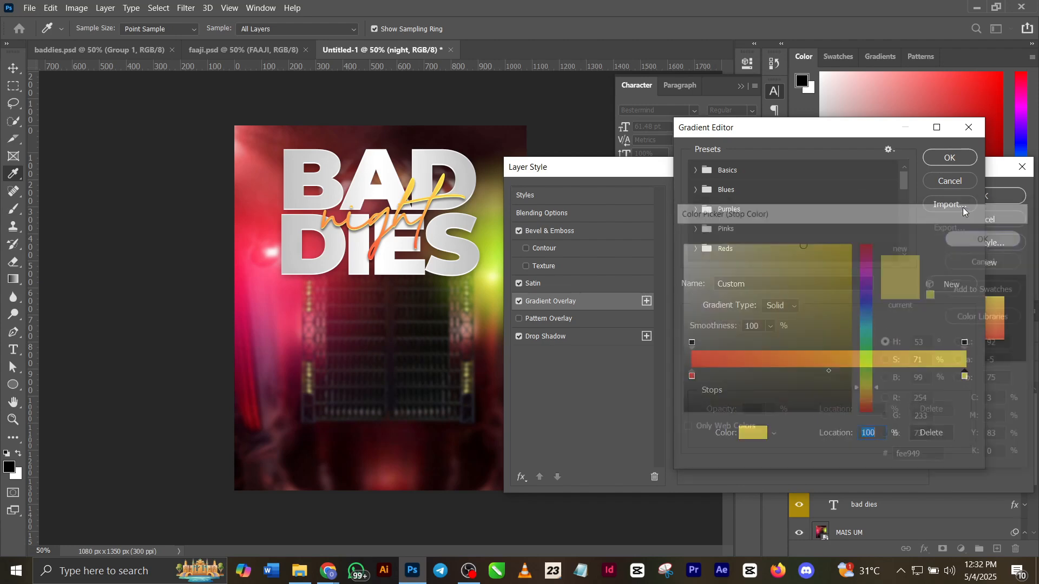
{"action": "left_click", "coordinate": [950, 157]}
{"action": "left_click", "coordinate": [579, 336]}
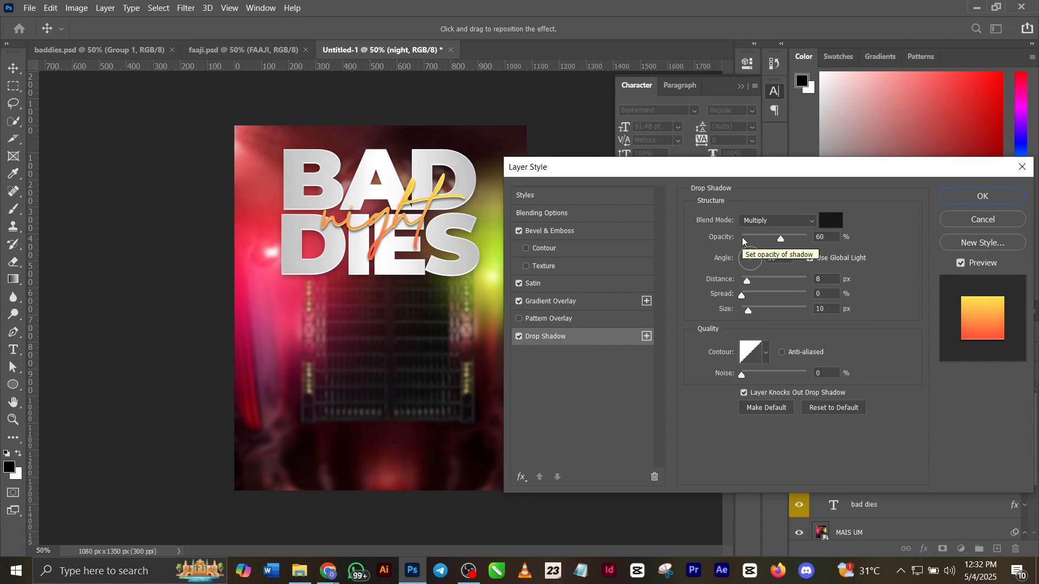
{"action": "left_click", "coordinate": [972, 190]}
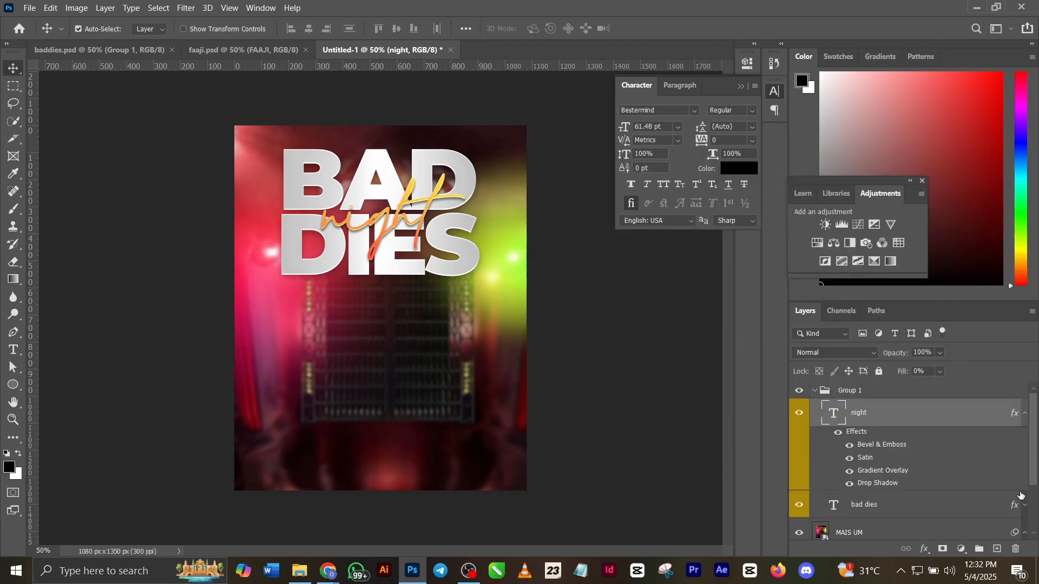
Review the Bevel & Emboss, Satin and Gradient Overlay settings of the "bad dies" text, including its gradient stops, keeping the layer style.
{"action": "double_click", "coordinate": [1012, 506]}
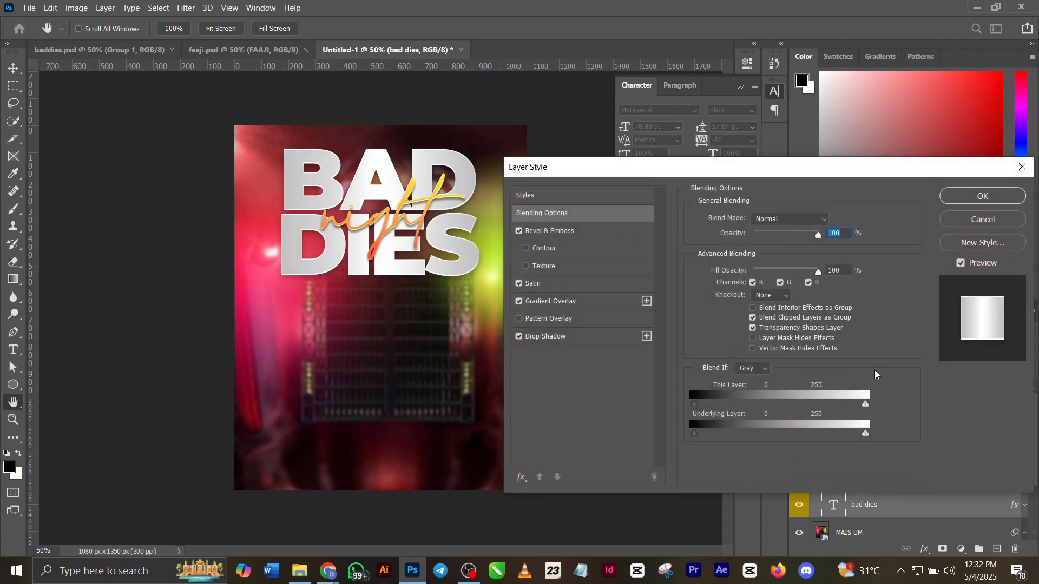
{"action": "left_click", "coordinate": [560, 231]}
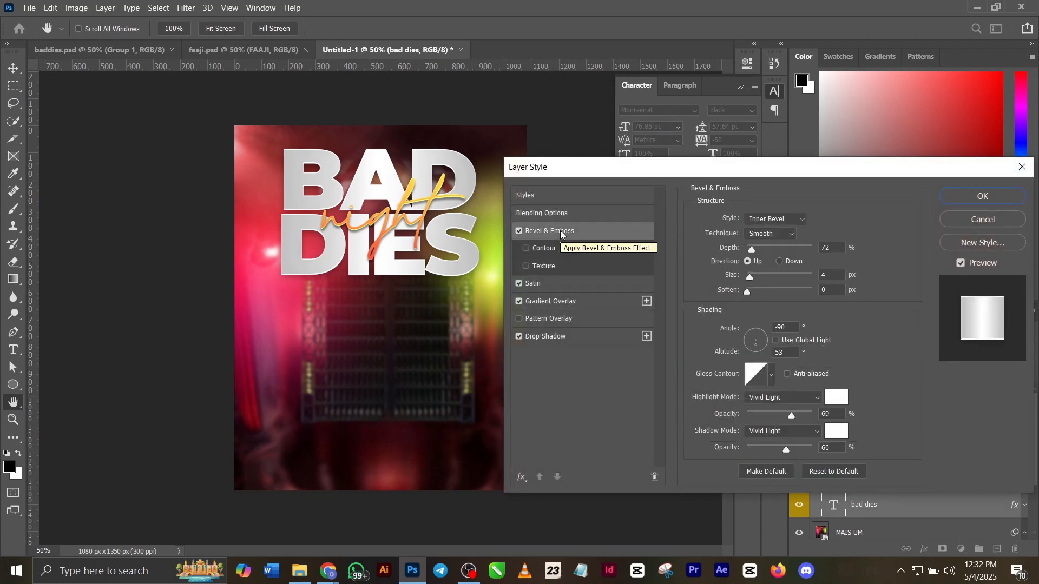
{"action": "left_click", "coordinate": [591, 284]}
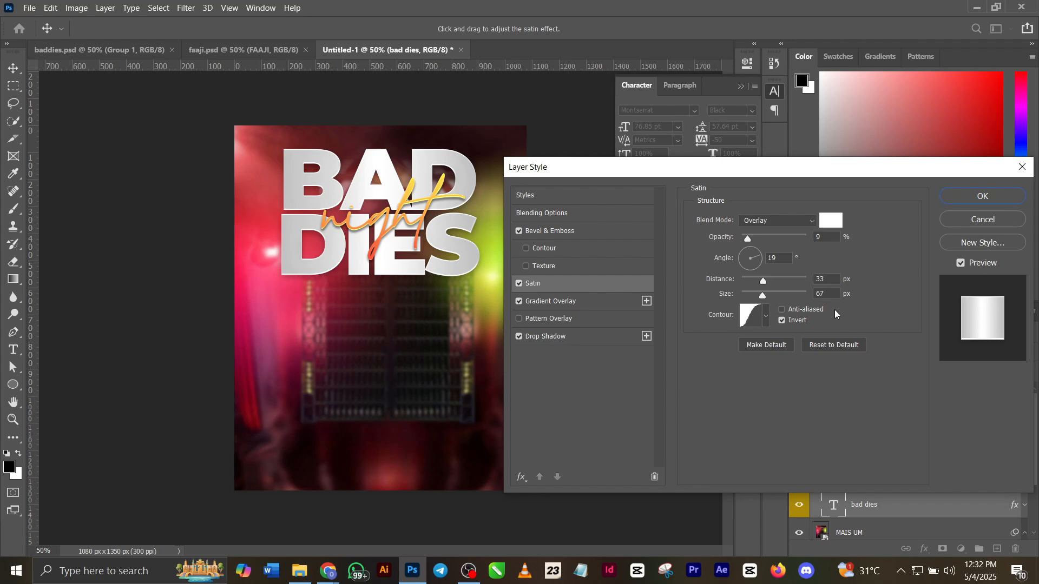
{"action": "left_click", "coordinate": [595, 301]}
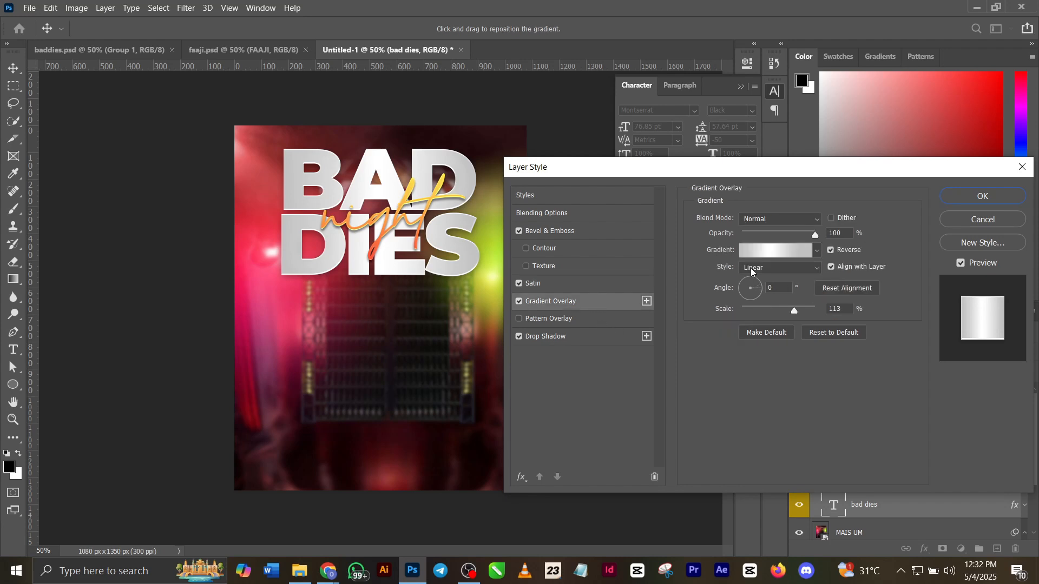
{"action": "left_click", "coordinate": [769, 268]}
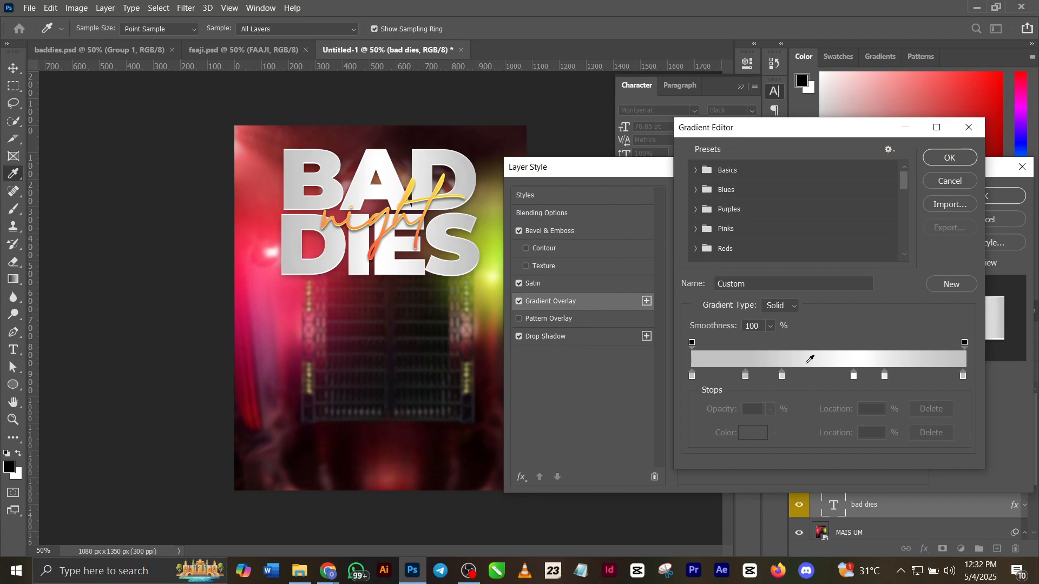
{"action": "left_click", "coordinate": [950, 164]}
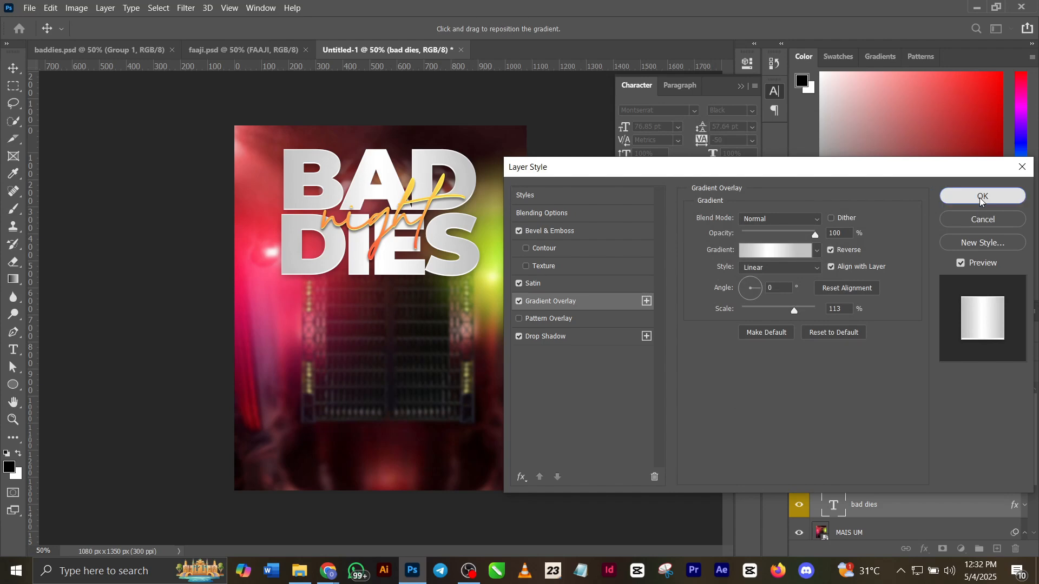
{"action": "left_click", "coordinate": [978, 196]}
Copy the IMG_3121 model photo from baddies.psd into Untitled-1 and move it down until her head just overlaps the word "DIES".
{"action": "left_click", "coordinate": [118, 50]}
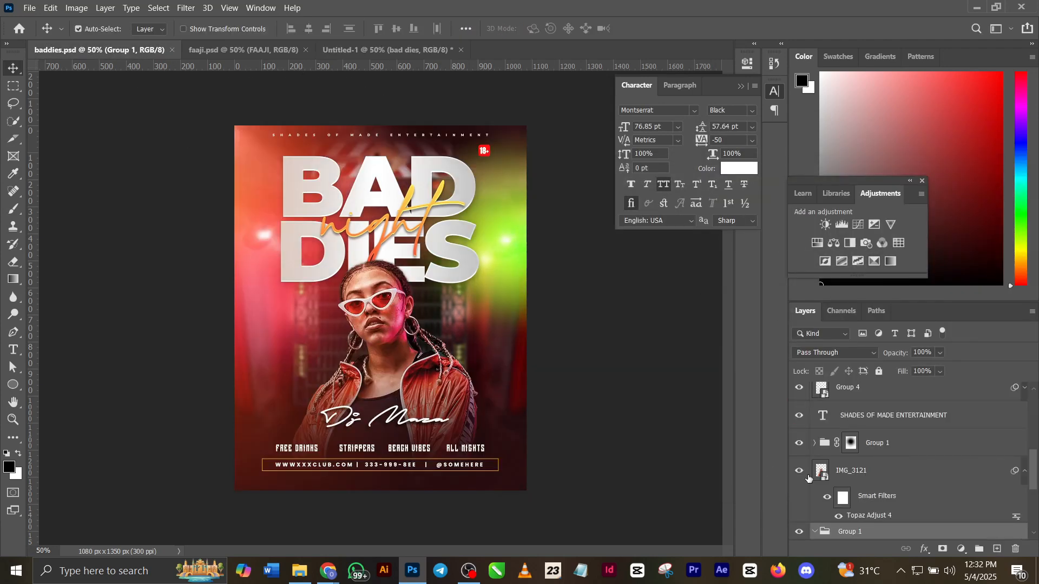
{"action": "left_click", "coordinate": [873, 476]}
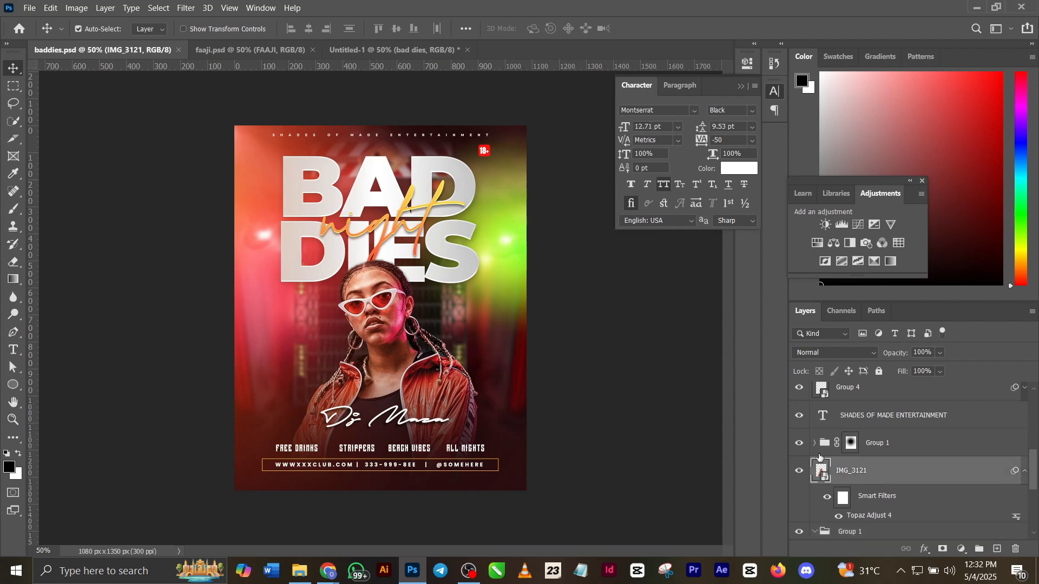
{"action": "left_click", "coordinate": [798, 445]}
{"action": "left_click", "coordinate": [798, 445]}
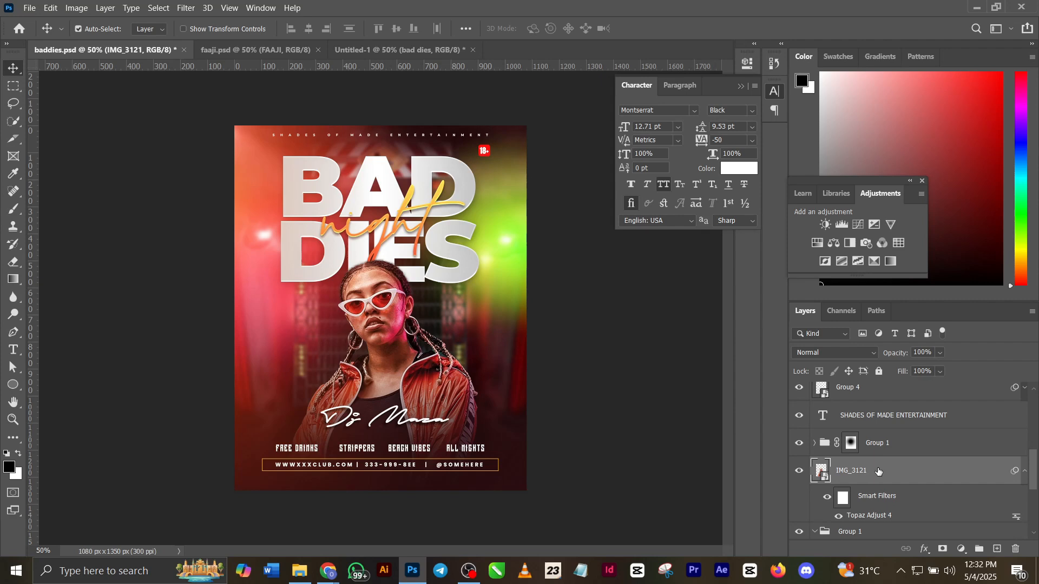
{"action": "left_click", "coordinate": [404, 54]}
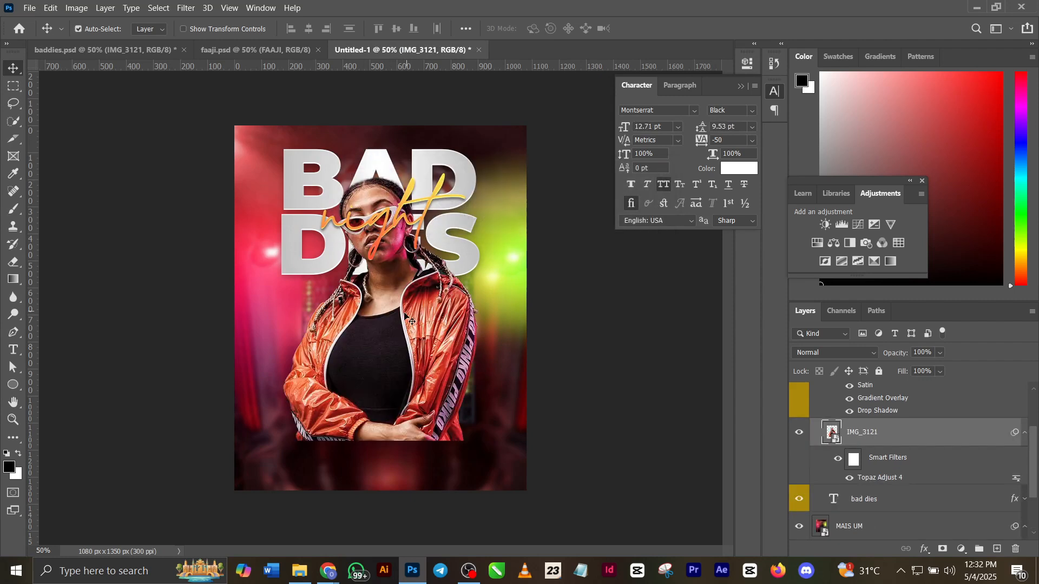
{"action": "left_click_drag", "start_coordinate": [405, 315], "coordinate": [406, 421]}
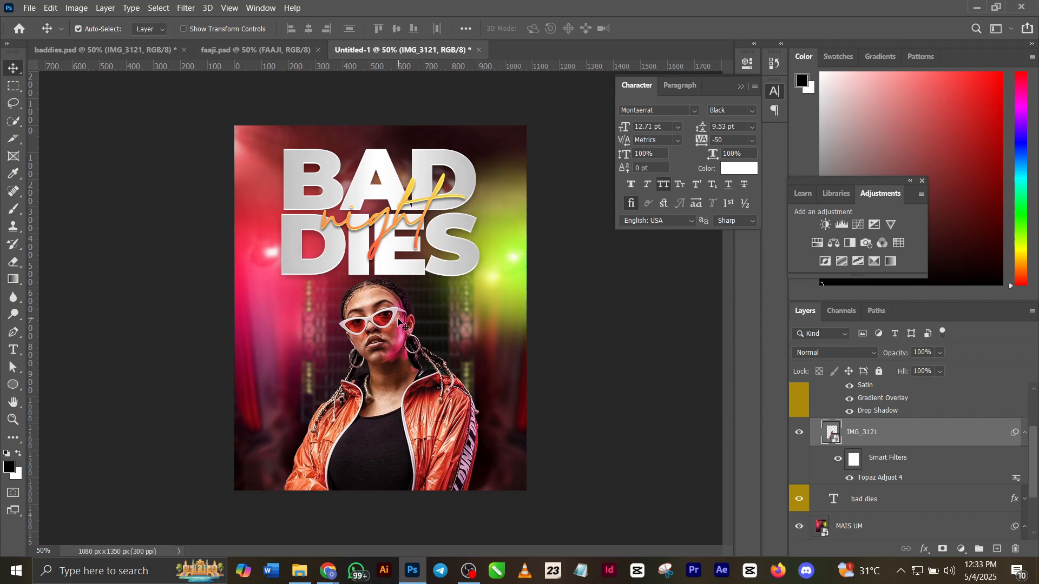
{"action": "left_click_drag", "start_coordinate": [396, 319], "coordinate": [394, 301]}
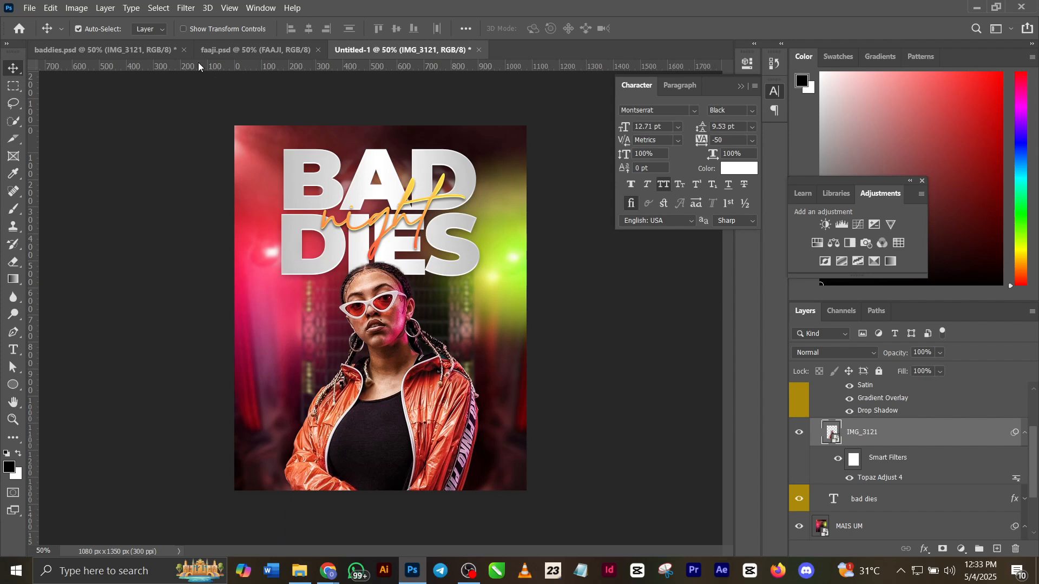
Copy the masked Group 1 shading from baddies.psd above the model in Untitled-1 and move it down to X 540 px, Y 700 px.
{"action": "left_click", "coordinate": [157, 49]}
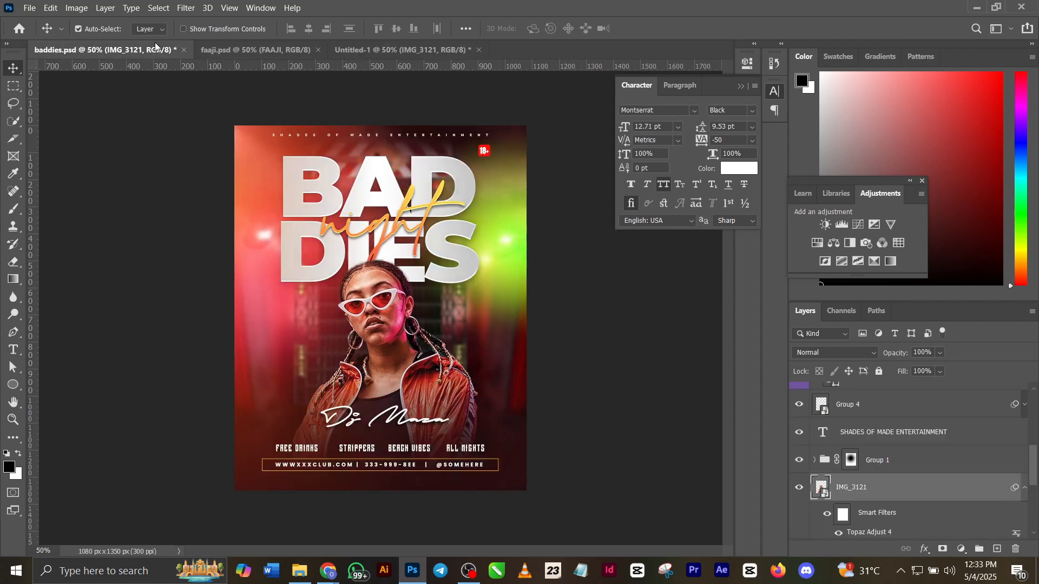
{"action": "left_click", "coordinate": [900, 464]}
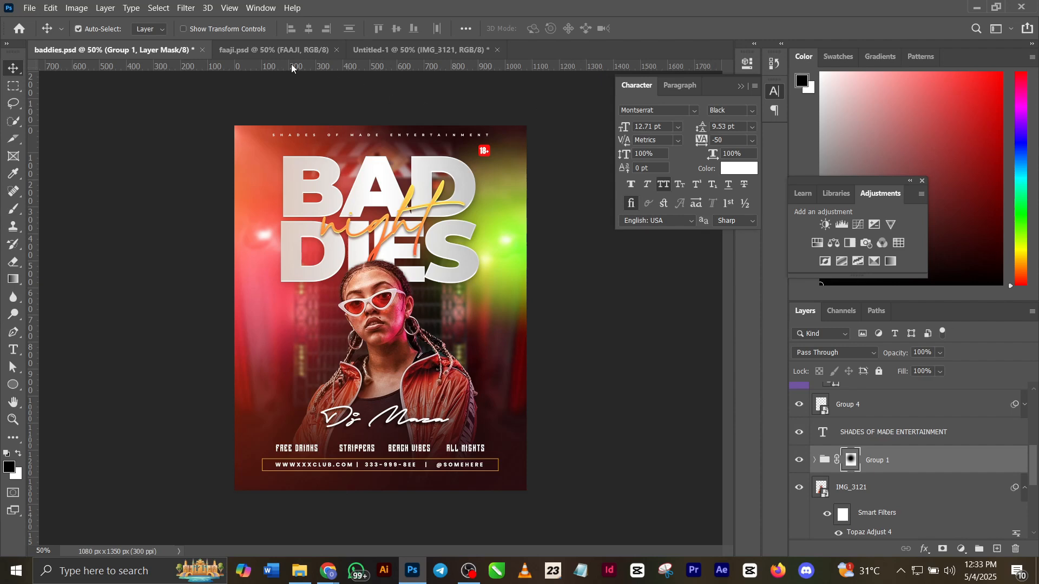
{"action": "left_click", "coordinate": [273, 49]}
{"action": "left_click", "coordinate": [389, 48]}
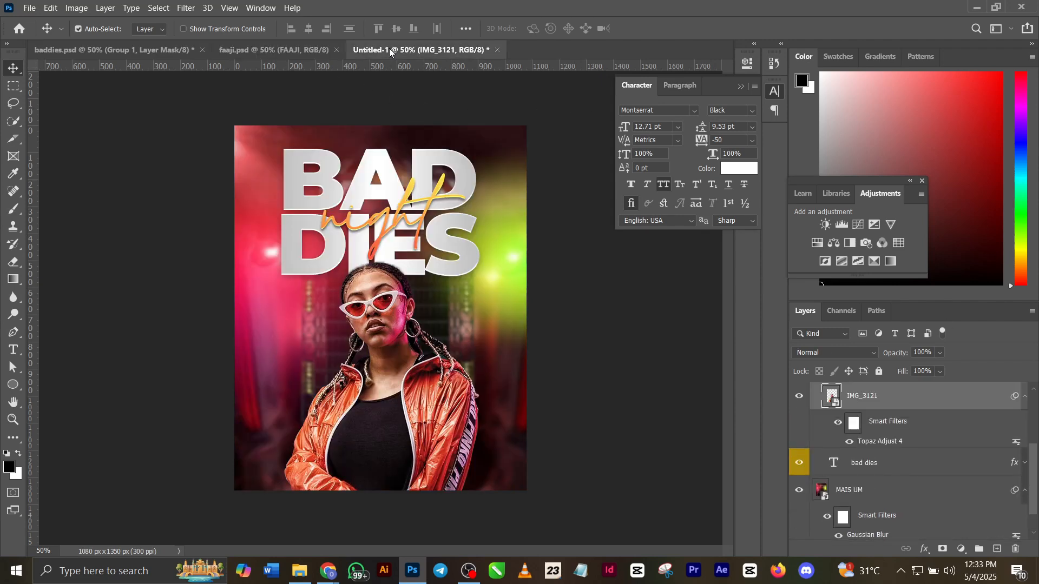
{"action": "key", "text": "ctrl+v"}
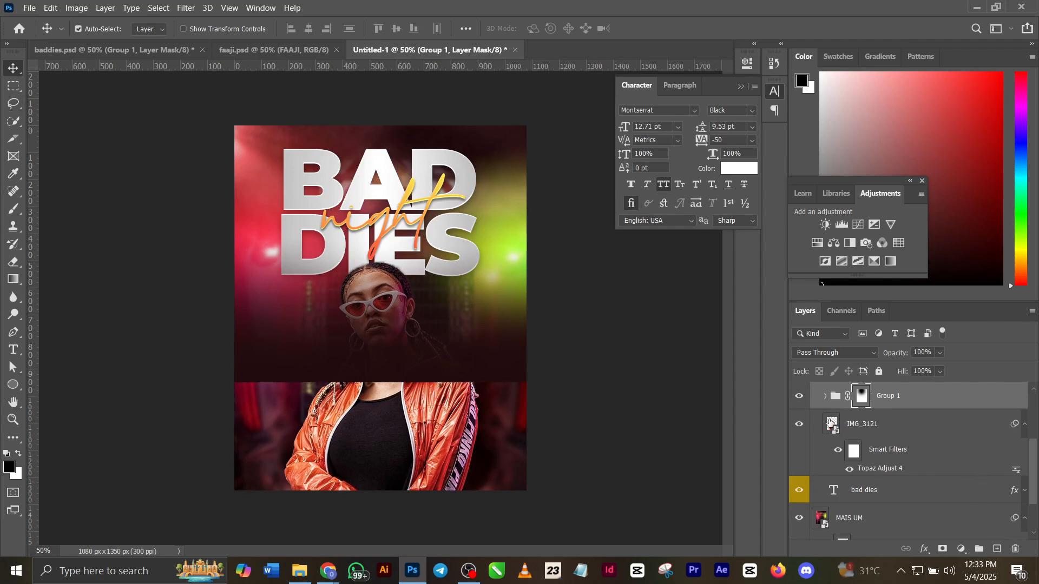
{"action": "left_click", "coordinate": [838, 399]}
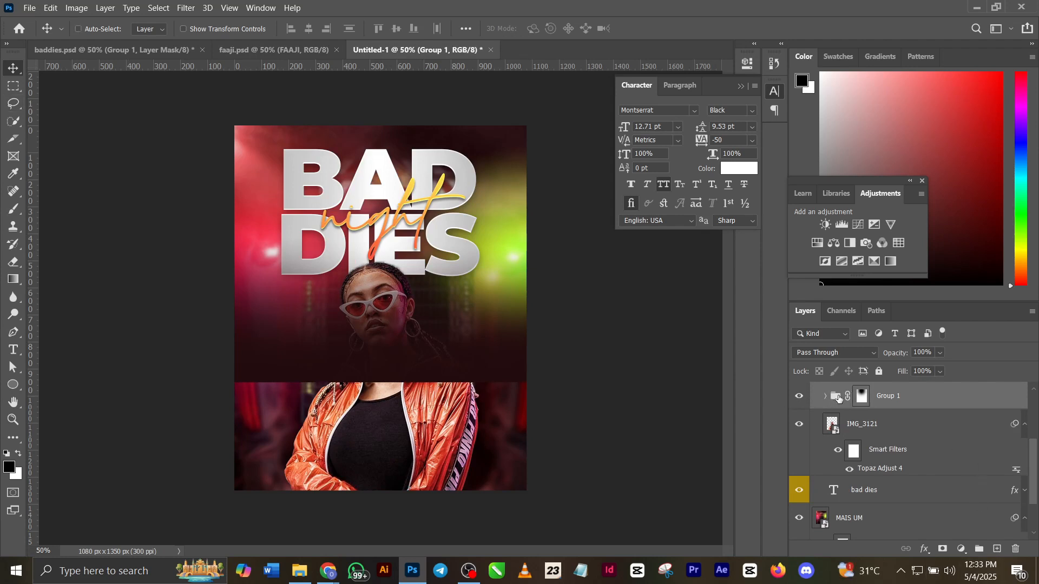
{"action": "key", "text": "ctrl+t"}
{"action": "left_click_drag", "start_coordinate": [366, 255], "coordinate": [363, 376]}
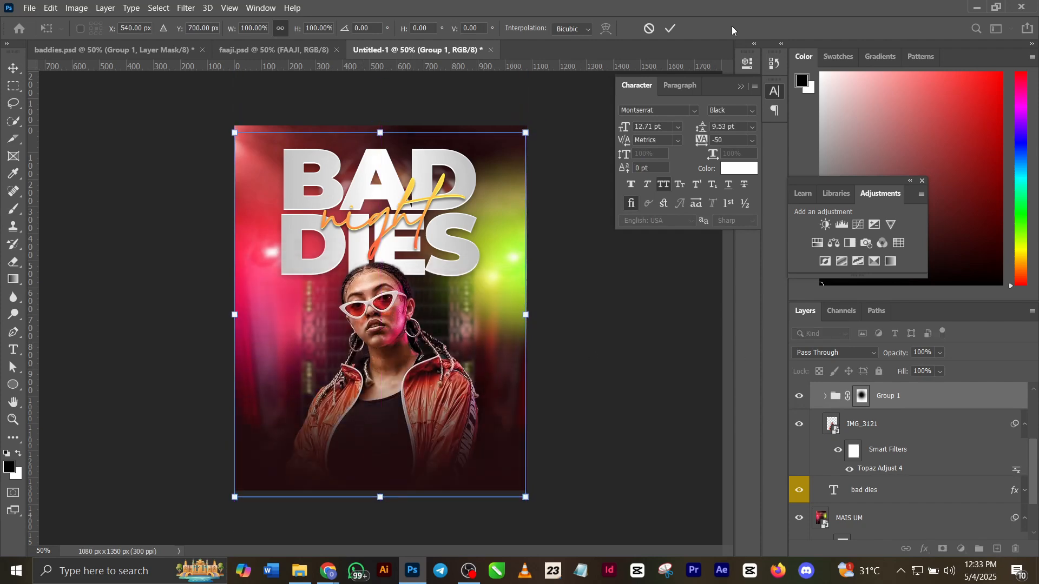
{"action": "left_click", "coordinate": [671, 29]}
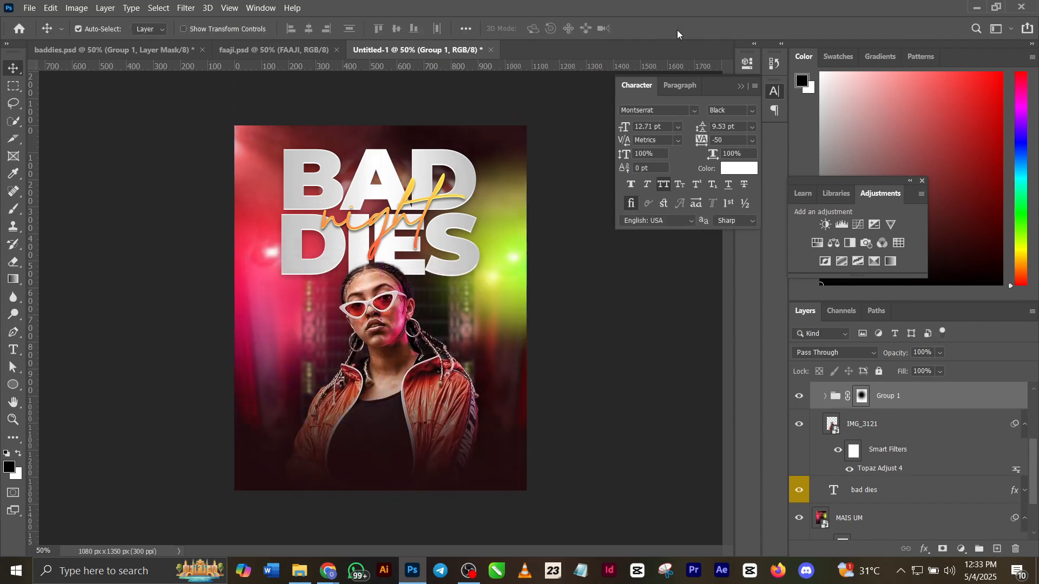
Hide the masked Group 1 and draw a linear fade in the sampled colour #1f0c12 on a new layer, upward from the flyer's lower edge.
{"action": "left_click", "coordinate": [799, 397]}
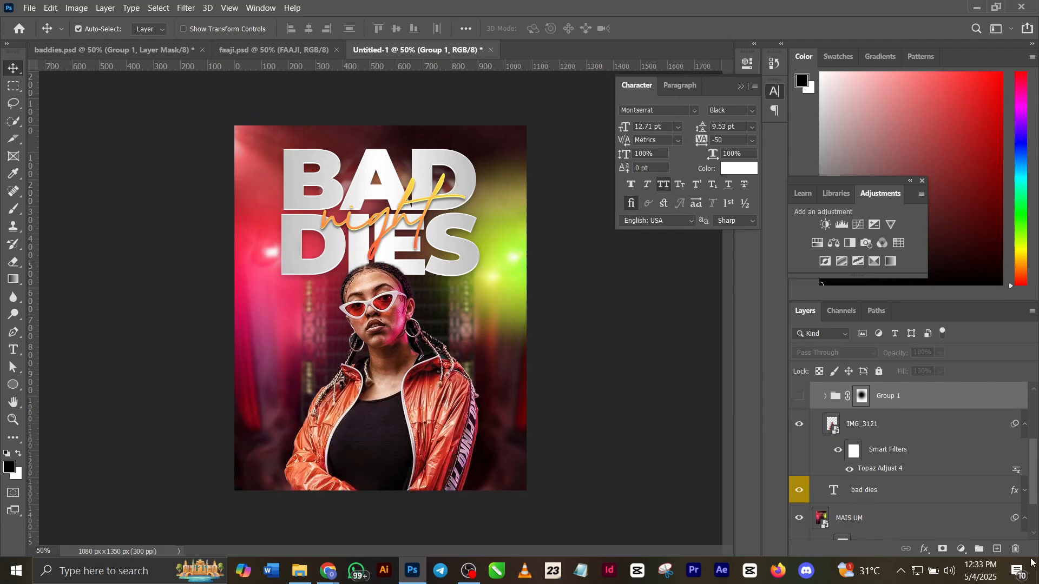
{"action": "left_click", "coordinate": [999, 549]}
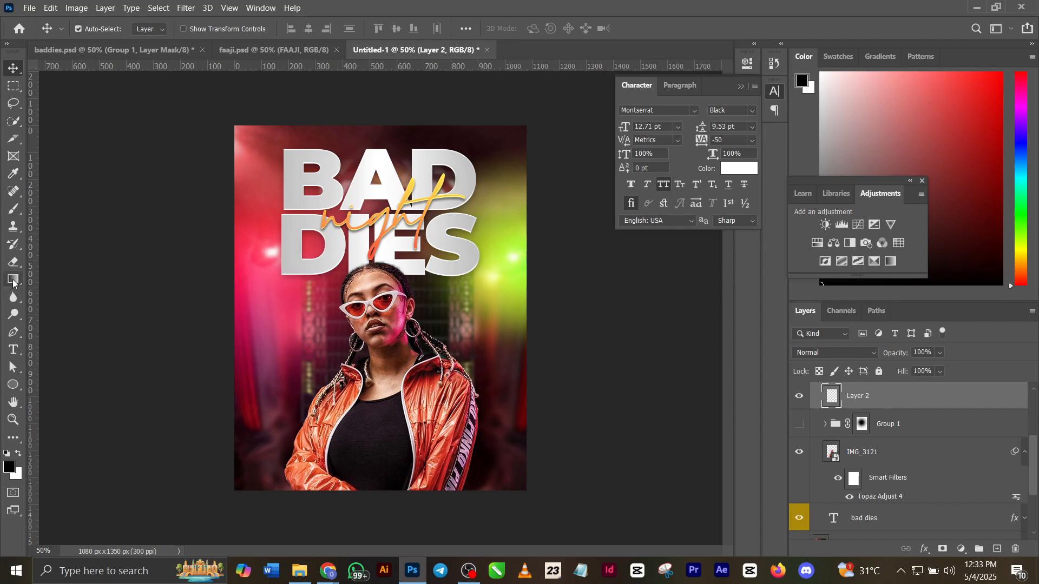
{"action": "left_click", "coordinate": [13, 280]}
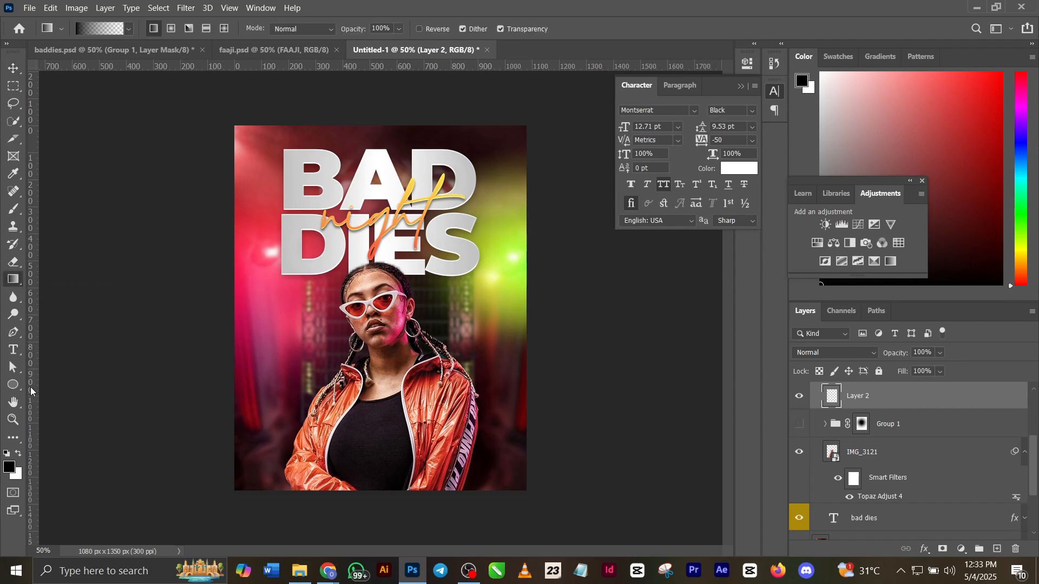
{"action": "left_click", "coordinate": [9, 466]}
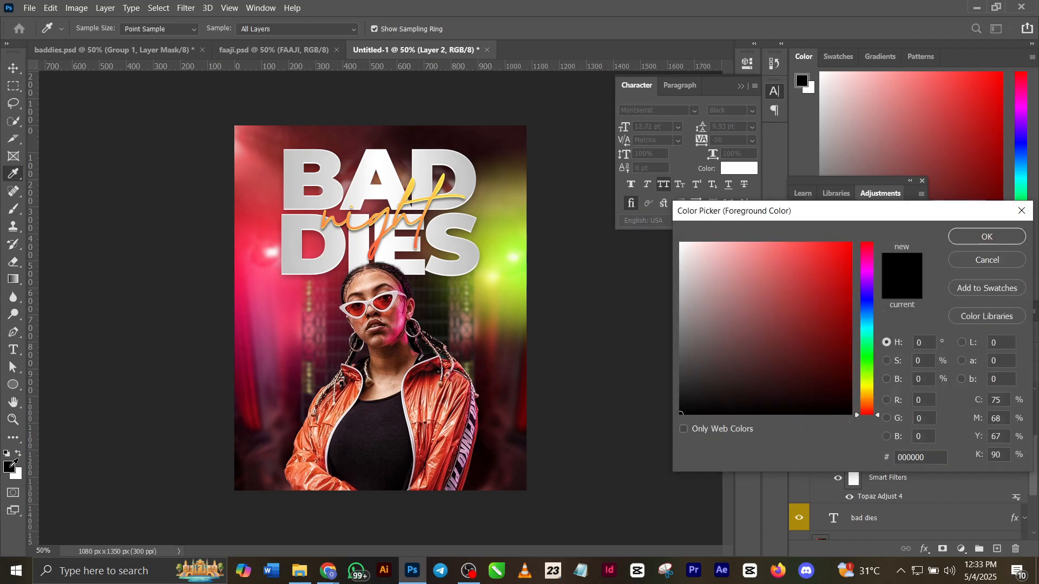
{"action": "left_click", "coordinate": [260, 441]}
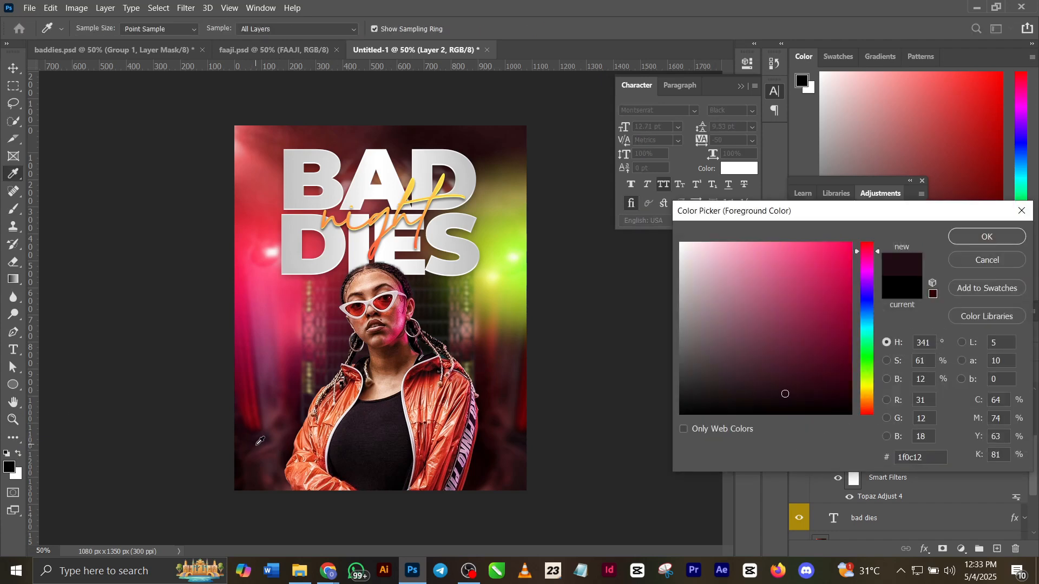
{"action": "left_click", "coordinate": [1002, 238]}
{"action": "left_click_drag", "start_coordinate": [365, 520], "coordinate": [377, 278]}
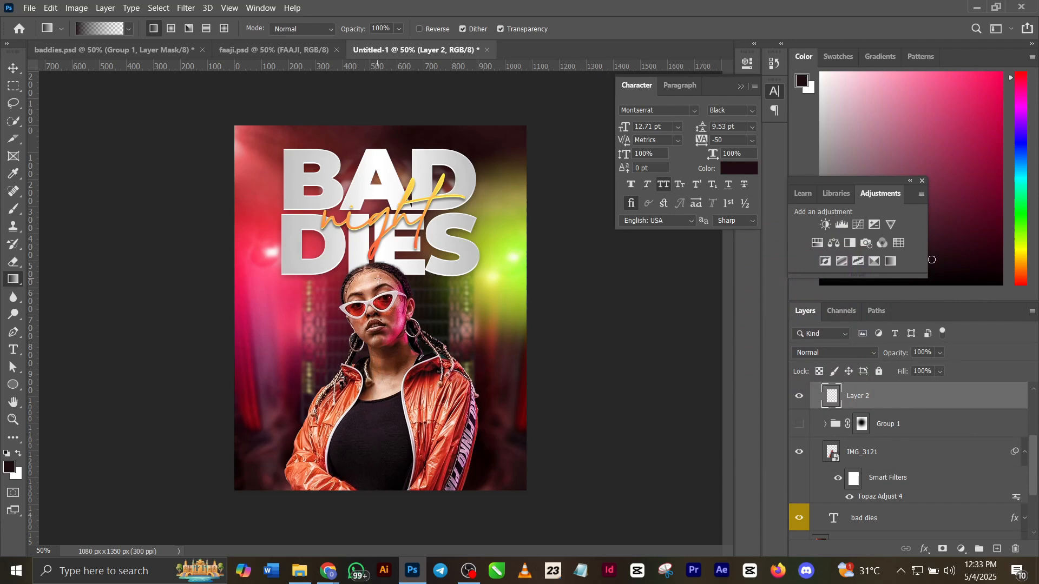
{"action": "left_click_drag", "start_coordinate": [388, 505], "coordinate": [386, 327]}
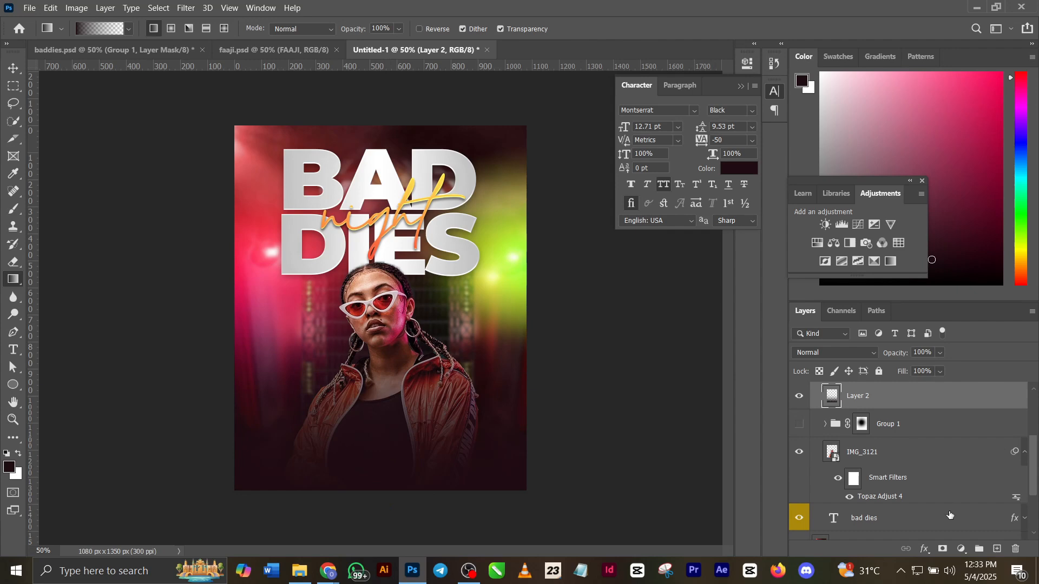
Add a mask to the gradient layer and paint black over the model's face with a soft 600 px brush.
{"action": "left_click", "coordinate": [945, 548]}
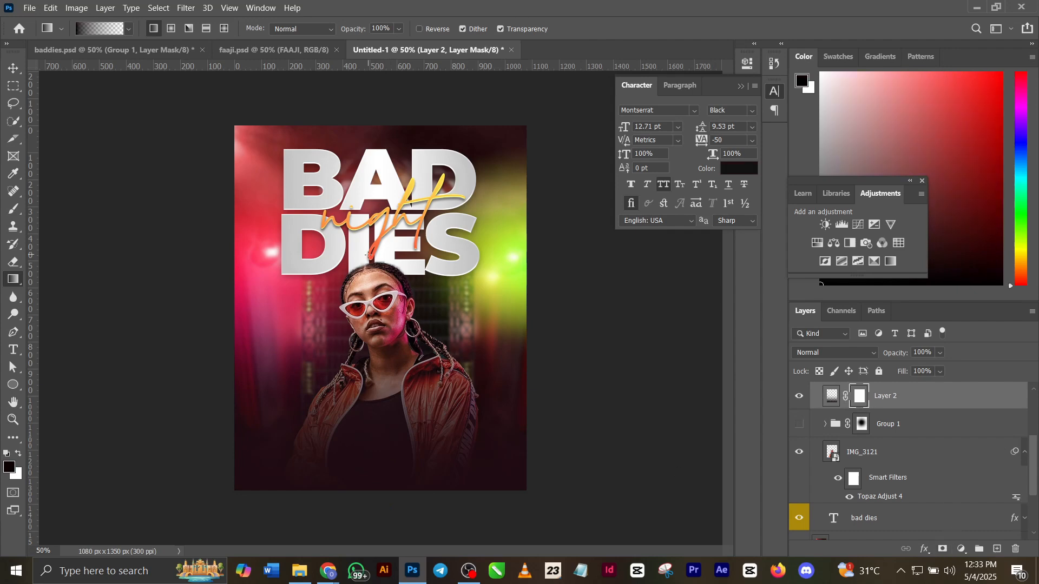
{"action": "key", "text": "b"}
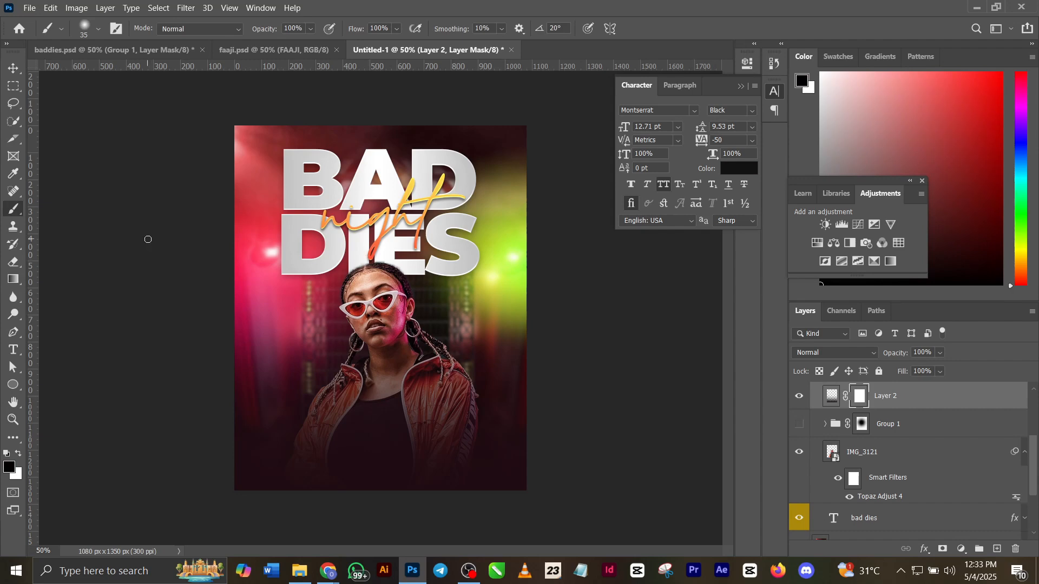
{"action": "key", "text": "bracketright"}
{"action": "key", "text": "bracketright"}
{"action": "key", "text": "bracketright"}
{"action": "key", "text": "bracketright"}
{"action": "key", "text": "bracketright"}
{"action": "key", "text": "bracketright"}
{"action": "key", "text": "bracketright"}
{"action": "key", "text": "bracketright"}
{"action": "key", "text": "bracketright"}
{"action": "key", "text": "bracketright"}
{"action": "key", "text": "bracketright"}
{"action": "key", "text": "bracketright"}
{"action": "key", "text": "bracketright"}
{"action": "key", "text": "bracketright"}
{"action": "left_click", "coordinate": [381, 316]}
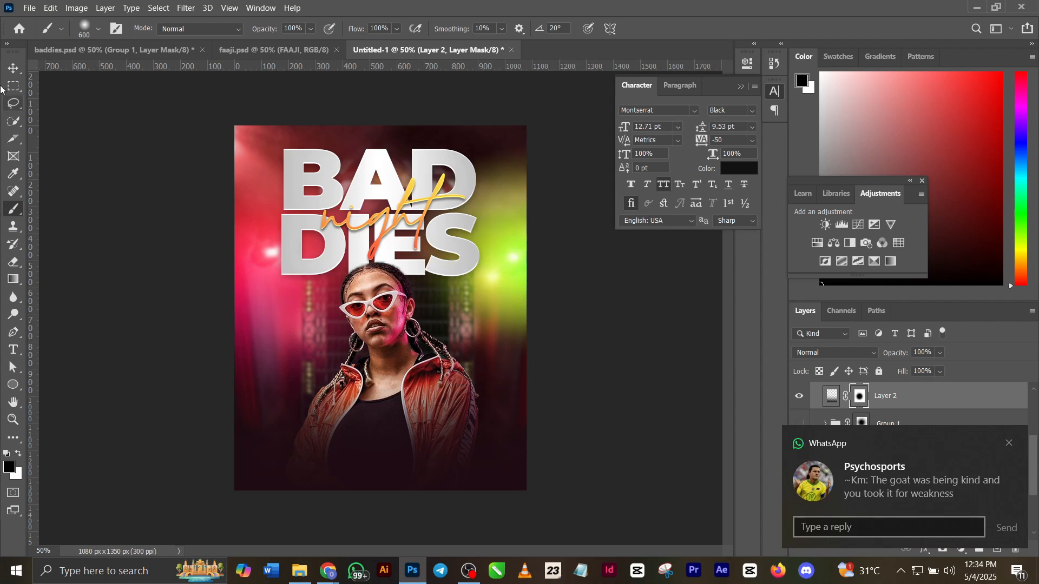
Hide the new gradient layer and show the masked Group 1 again, dismissing the chat notification.
{"action": "left_click", "coordinate": [11, 69]}
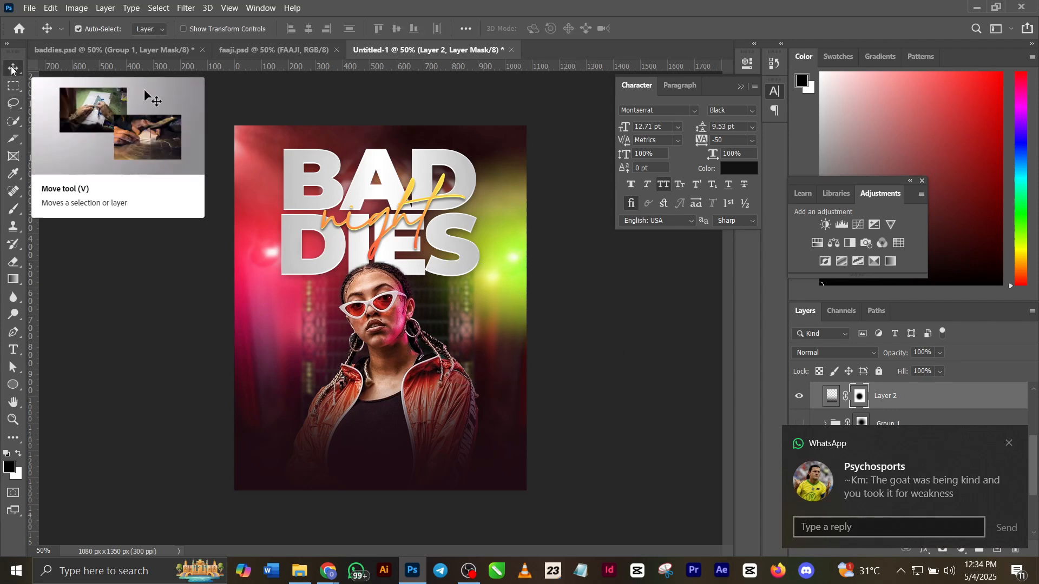
{"action": "left_click", "coordinate": [1010, 444]}
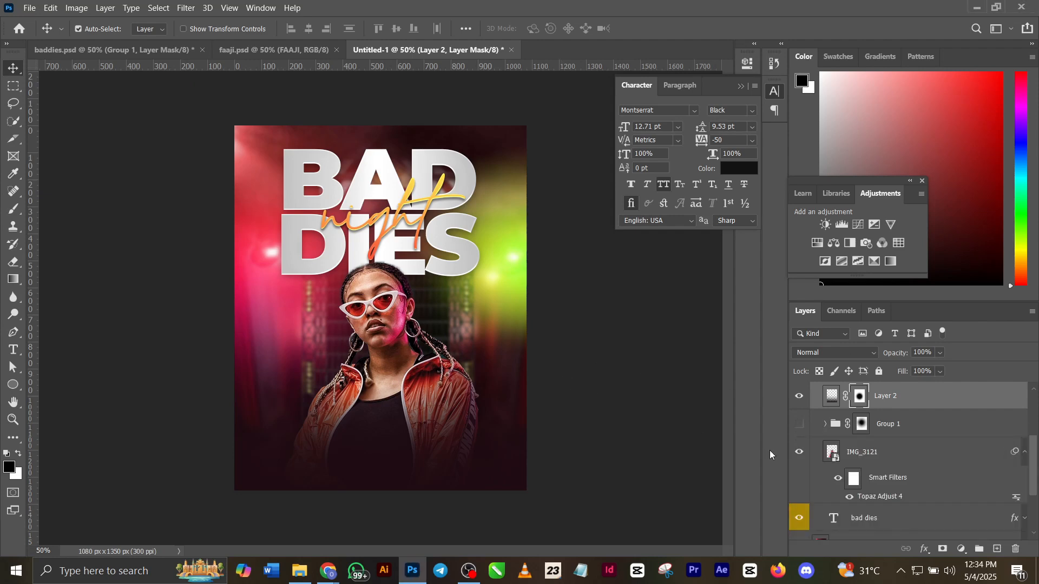
{"action": "left_click", "coordinate": [800, 396]}
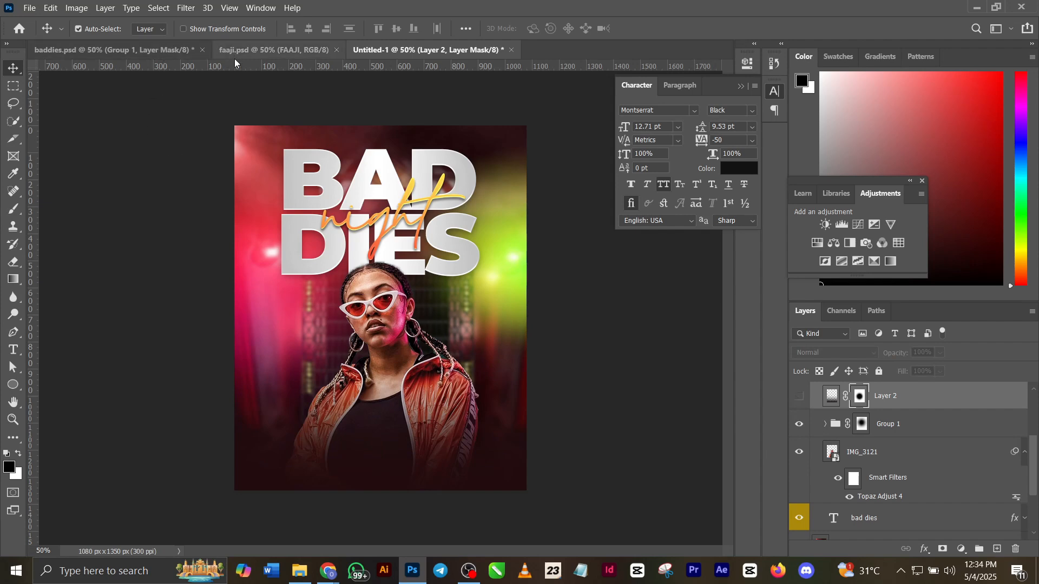
Copy the SHADES OF MADE ENTERTAINMENT text layer from baddies.psd into Untitled-1 and move it above the title, near the flyer's upper edge.
{"action": "left_click", "coordinate": [138, 46]}
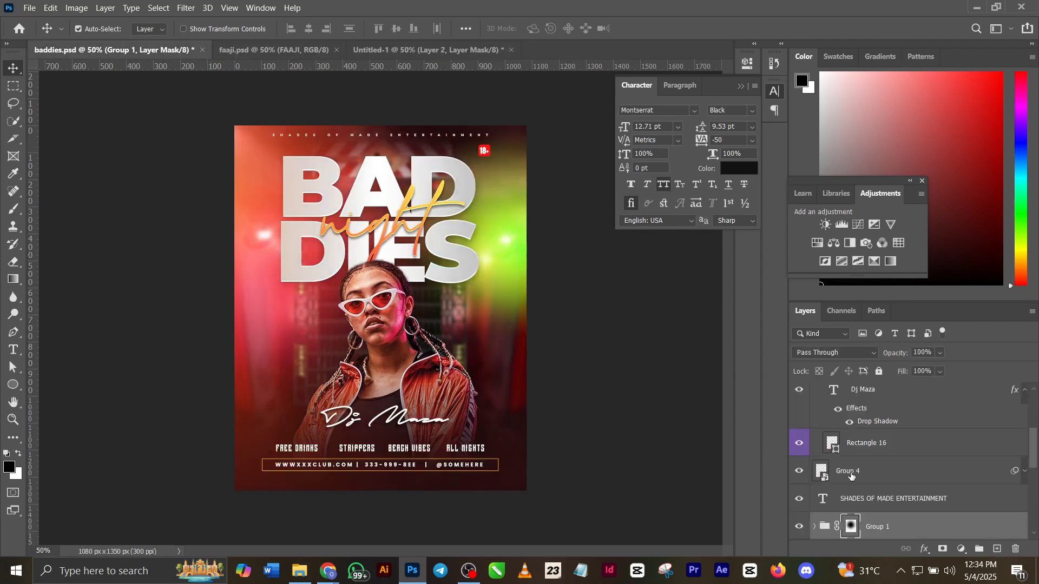
{"action": "left_click", "coordinate": [870, 504]}
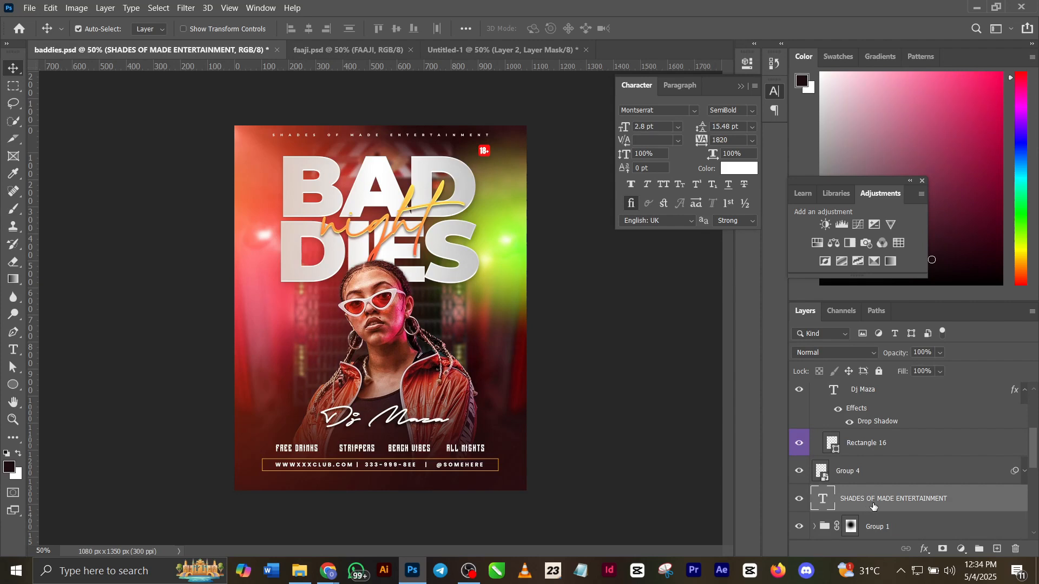
{"action": "left_click", "coordinate": [872, 504], "text": "ctrl"}
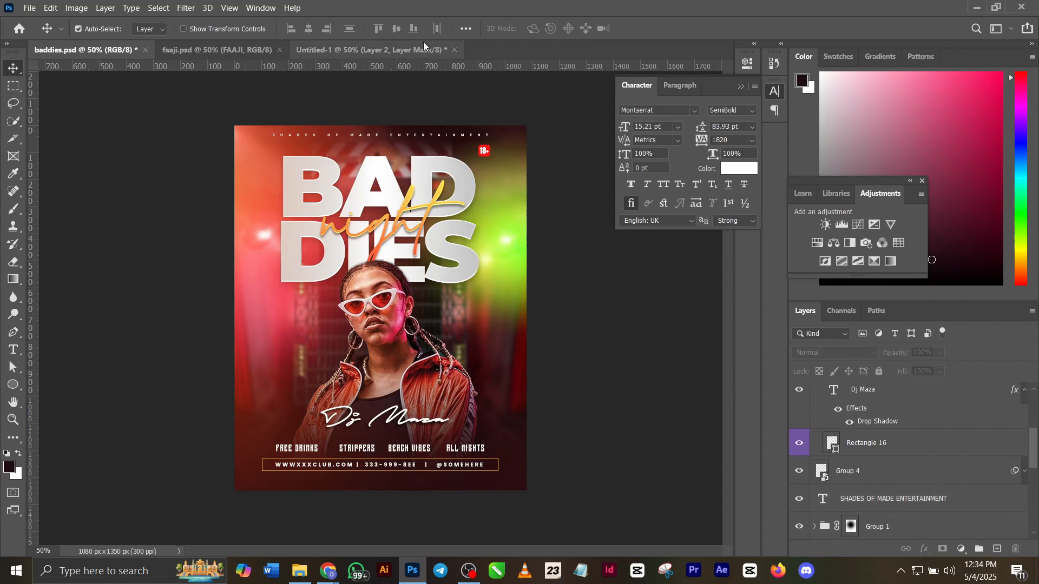
{"action": "left_click", "coordinate": [408, 49]}
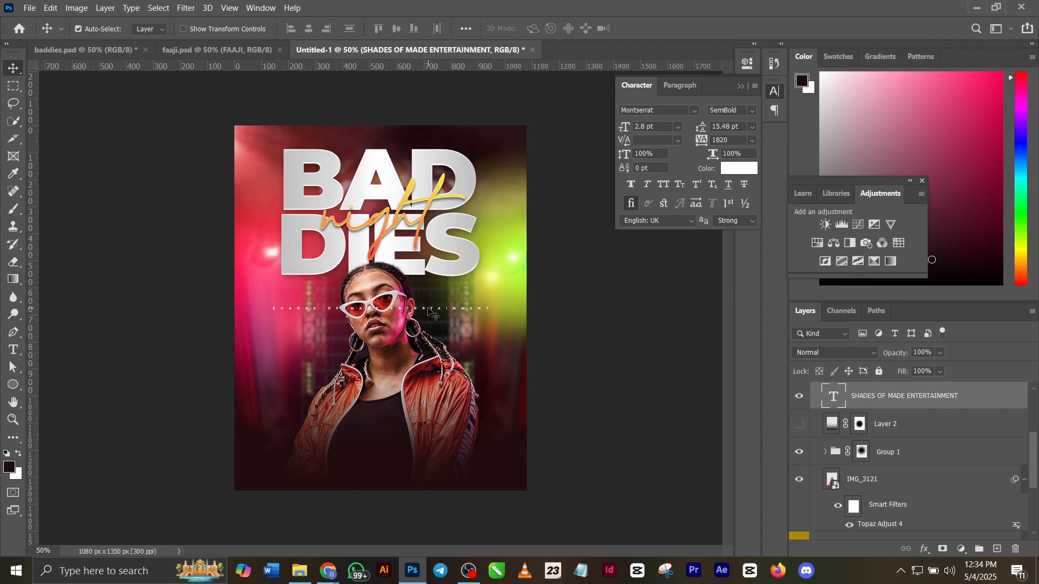
{"action": "left_click_drag", "start_coordinate": [429, 308], "coordinate": [424, 135]}
Return to baddies.psd and examine the font and character settings of the FREE DRINKS text line near the flyer's lower edge.
{"action": "left_click", "coordinate": [109, 49]}
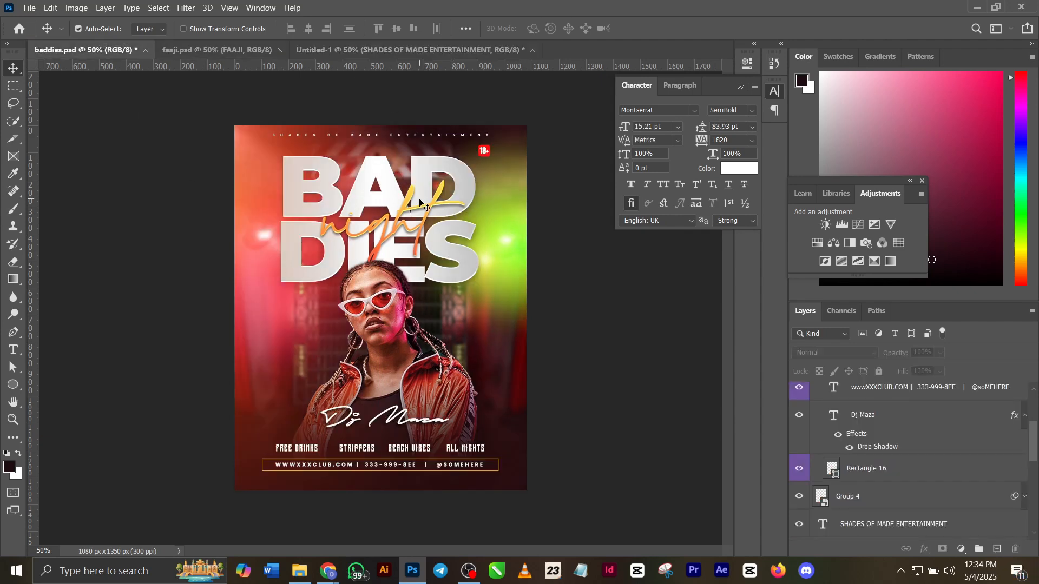
{"action": "scroll", "coordinate": [866, 460], "scroll_direction": "up", "scroll_amount": 3}
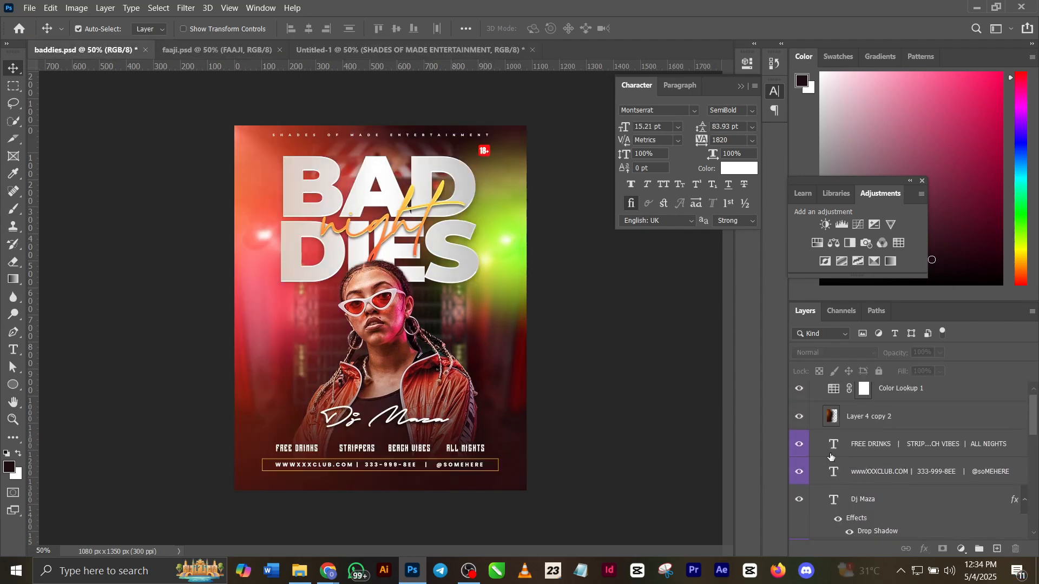
{"action": "scroll", "coordinate": [867, 448], "scroll_direction": "up", "scroll_amount": 2}
{"action": "scroll", "coordinate": [985, 537], "scroll_direction": "down", "scroll_amount": 2}
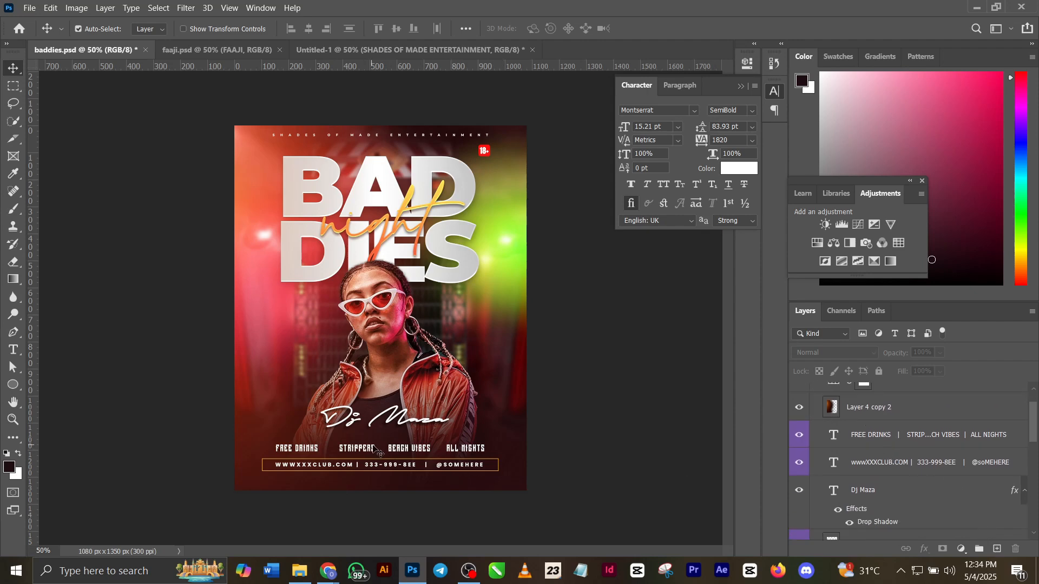
{"action": "left_click", "coordinate": [438, 457]}
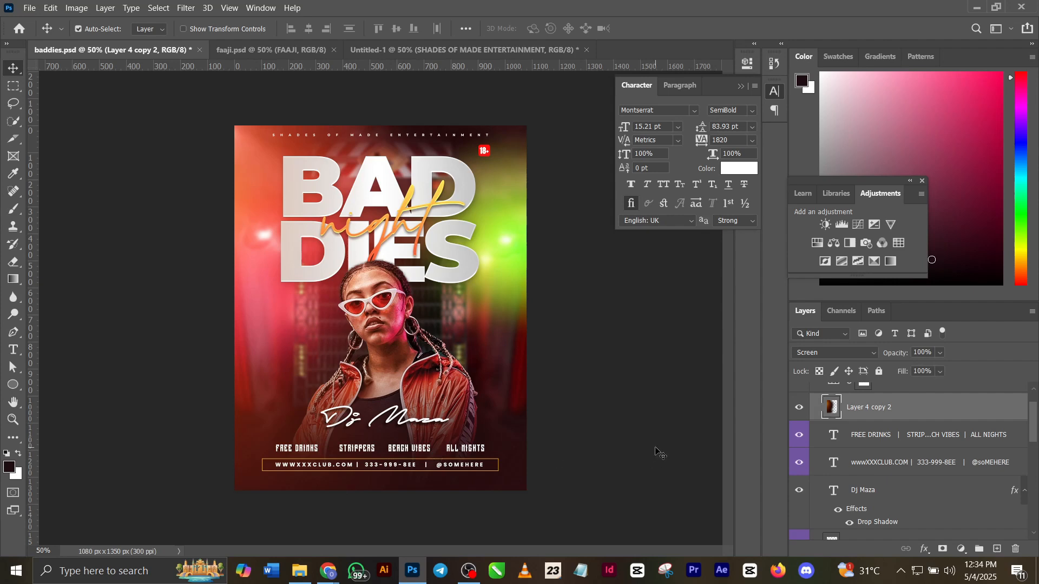
{"action": "double_click", "coordinate": [833, 435]}
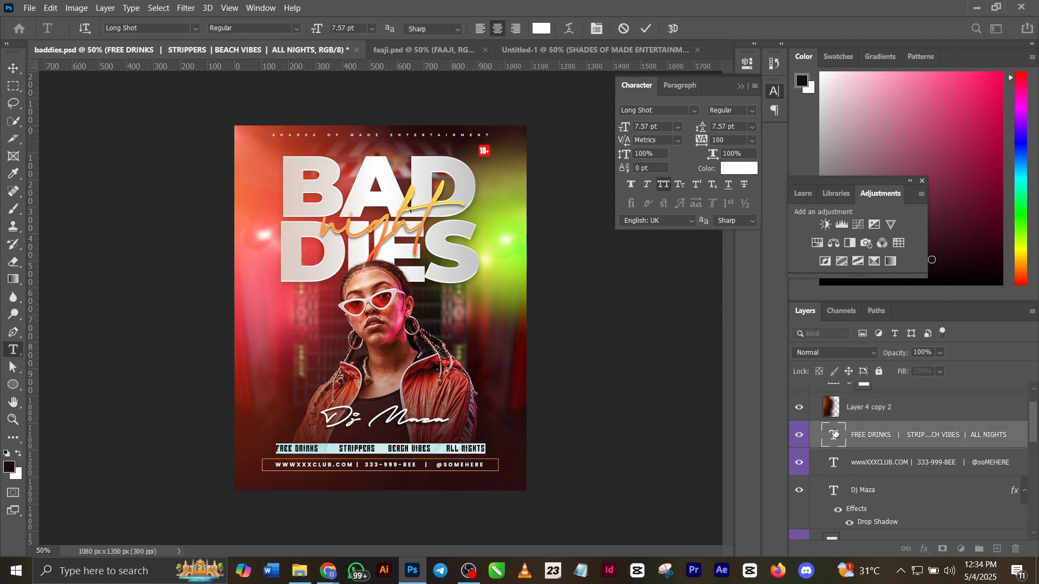
{"action": "left_click", "coordinate": [648, 27]}
{"action": "key", "text": "v"}
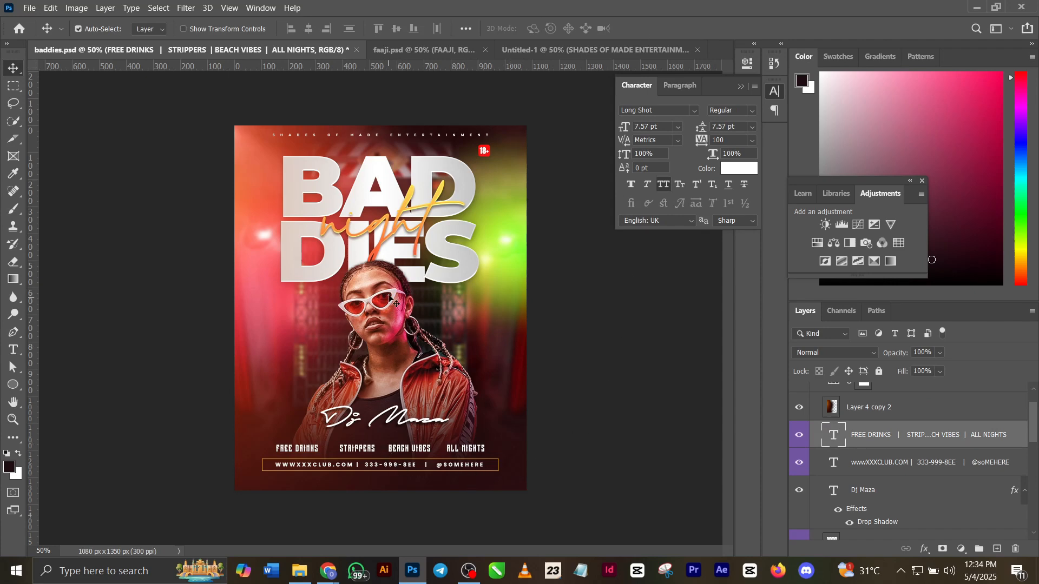
Compare the baddies.psd flyer with Layer 4 copy 2 hidden and shown, and select the Color Lookup 1 adjustment layer.
{"action": "scroll", "coordinate": [953, 494], "scroll_direction": "up", "scroll_amount": 1}
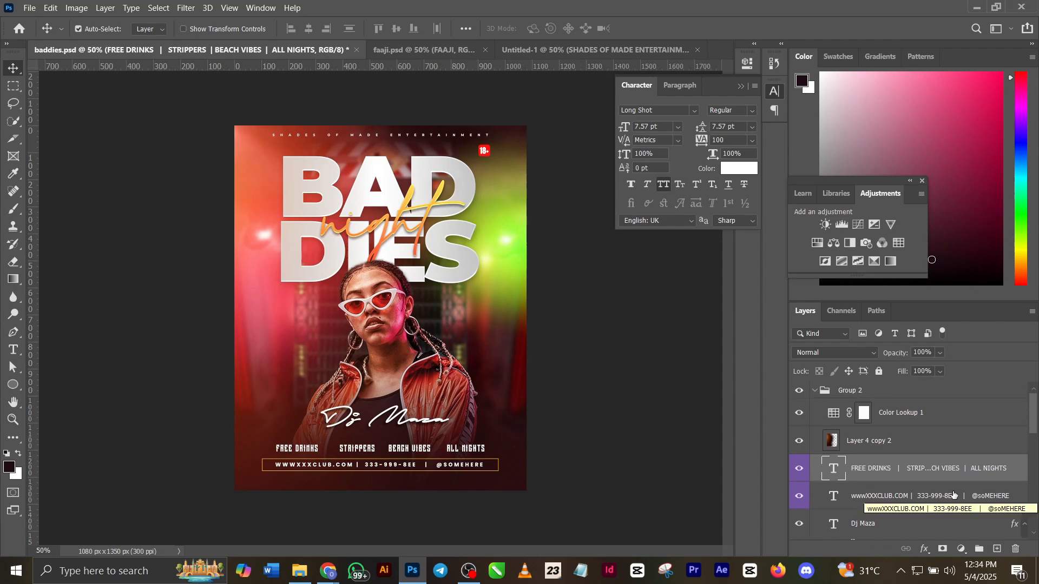
{"action": "left_click", "coordinate": [800, 442]}
{"action": "left_click", "coordinate": [801, 445]}
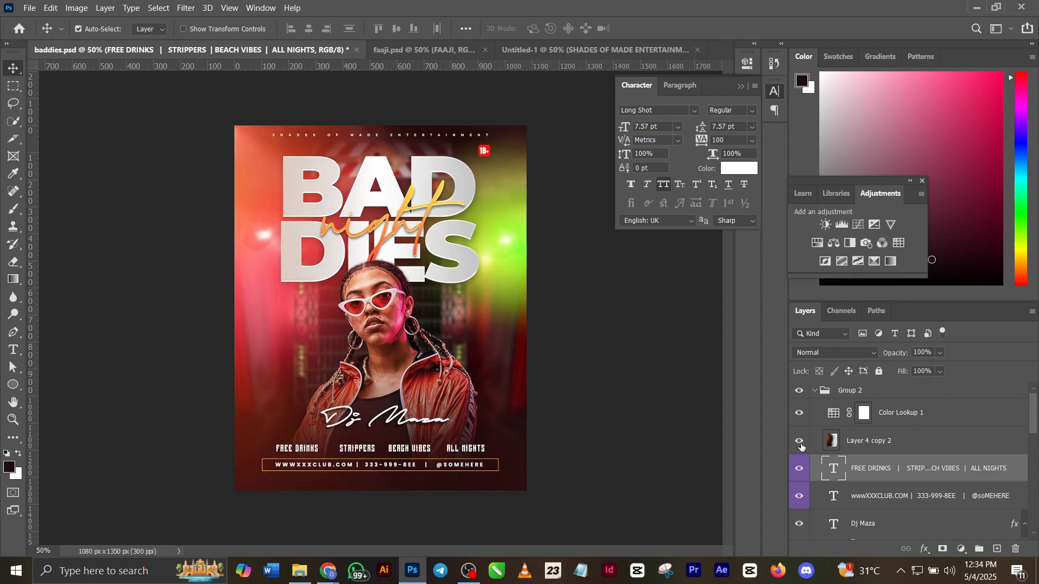
{"action": "left_click", "coordinate": [828, 412]}
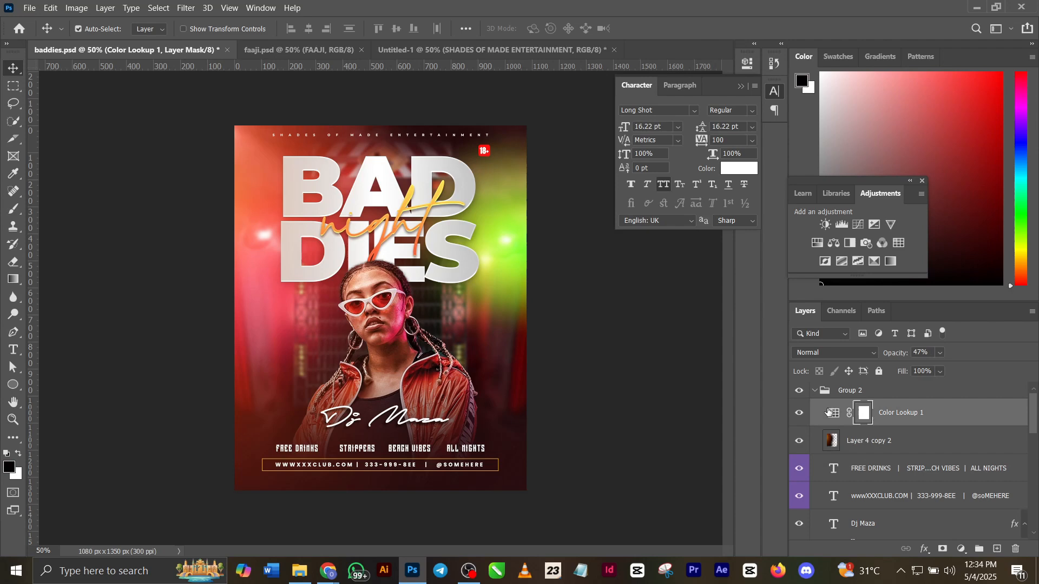